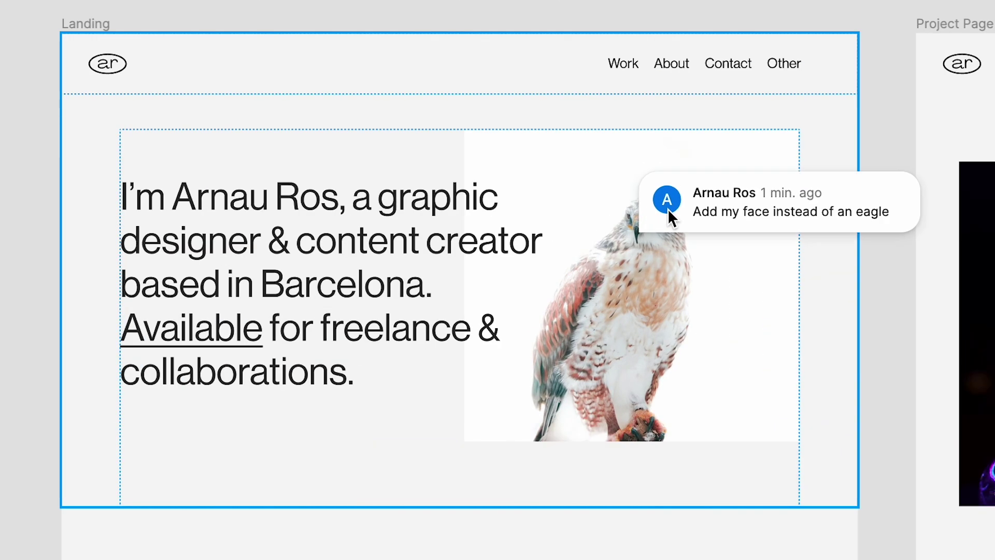
# Read the Figma comments on the eagle image and on the client testimonial.
pyautogui.click(601, 208)
pyautogui.scroll(-10, 256, 391)
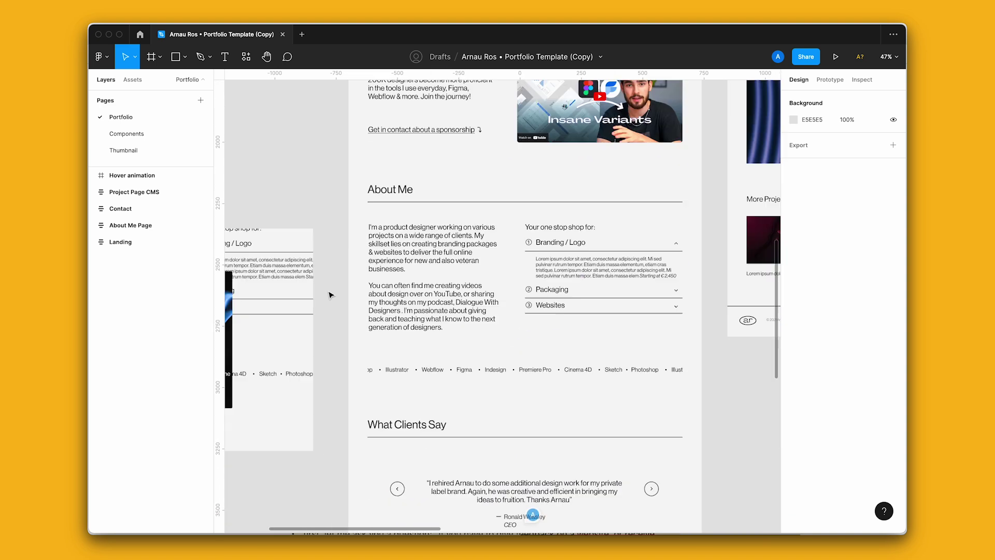
pyautogui.scroll(-5, 329, 295)
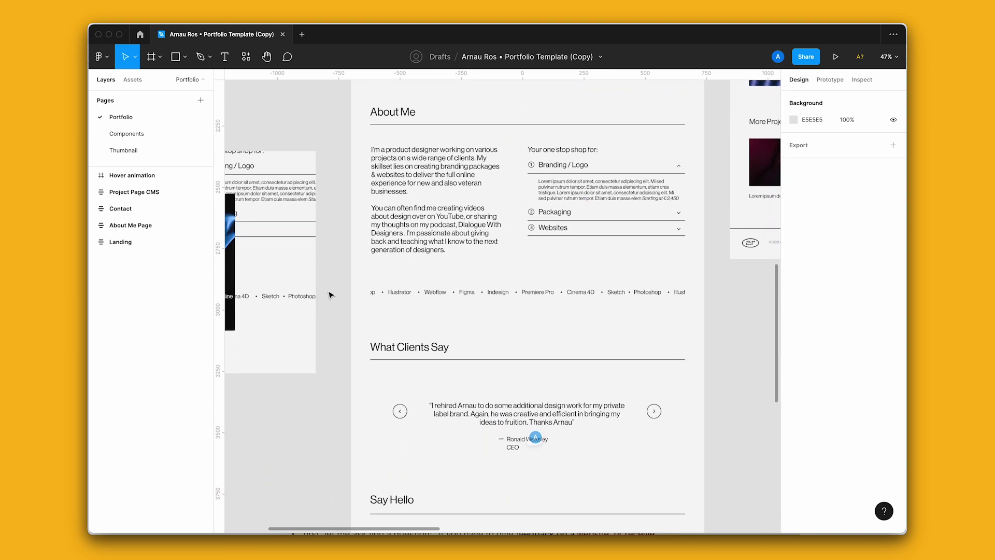
pyautogui.moveTo(558, 305)
pyautogui.click(540, 289)
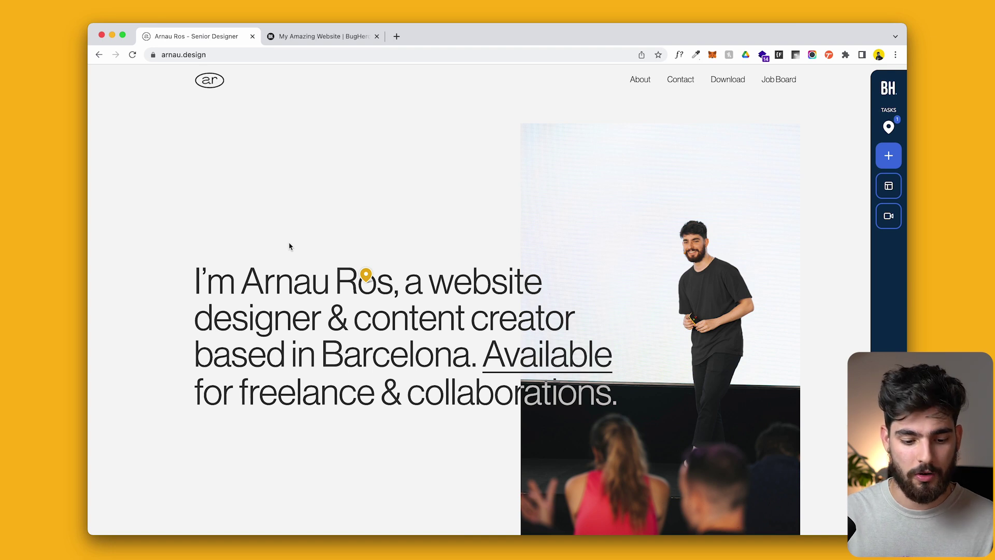
# Tag an element and pin a new task on the headline word 'Available'.
pyautogui.scroll(-1, 291, 247)
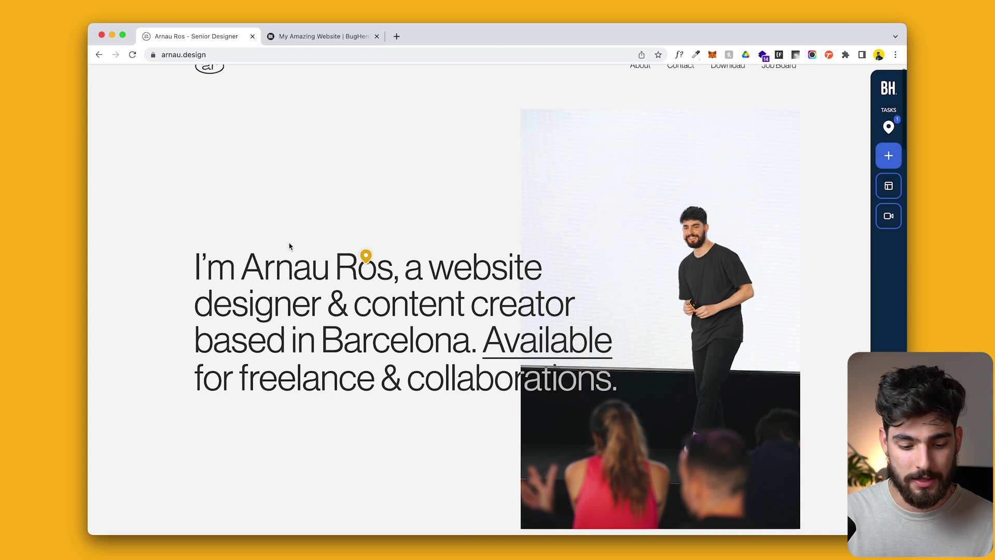
pyautogui.click(889, 157)
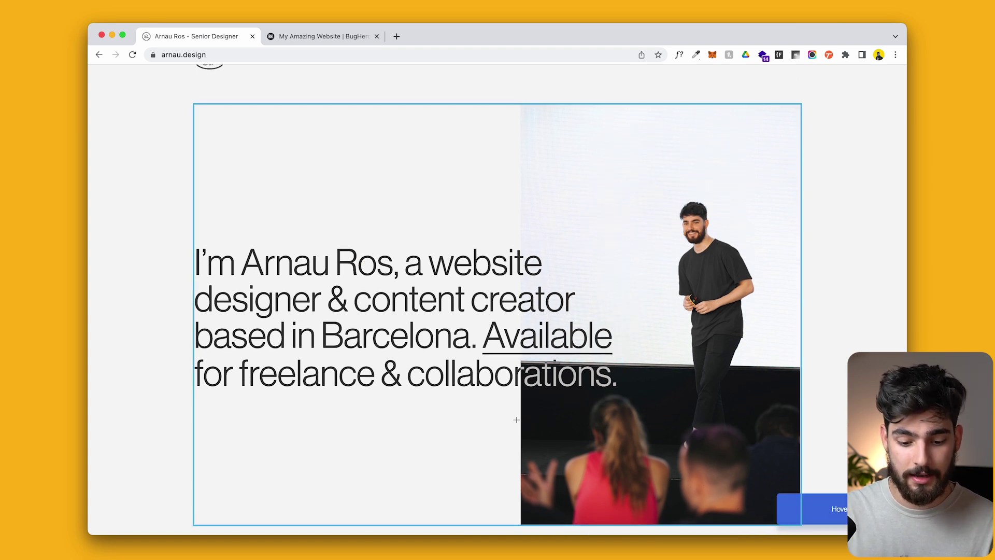
pyautogui.scroll(1, 511, 274)
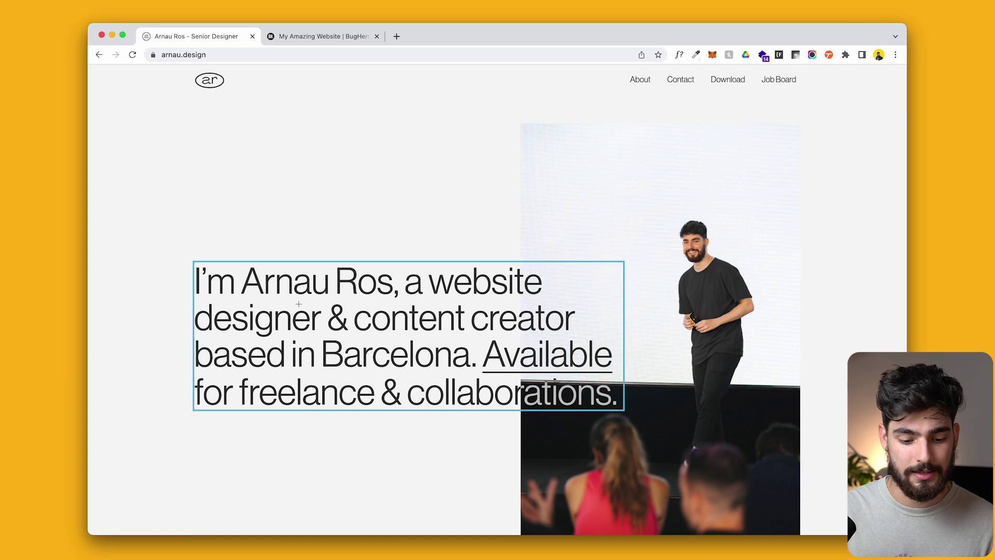
pyautogui.scroll(-1, 476, 402)
pyautogui.scroll(-5, 476, 402)
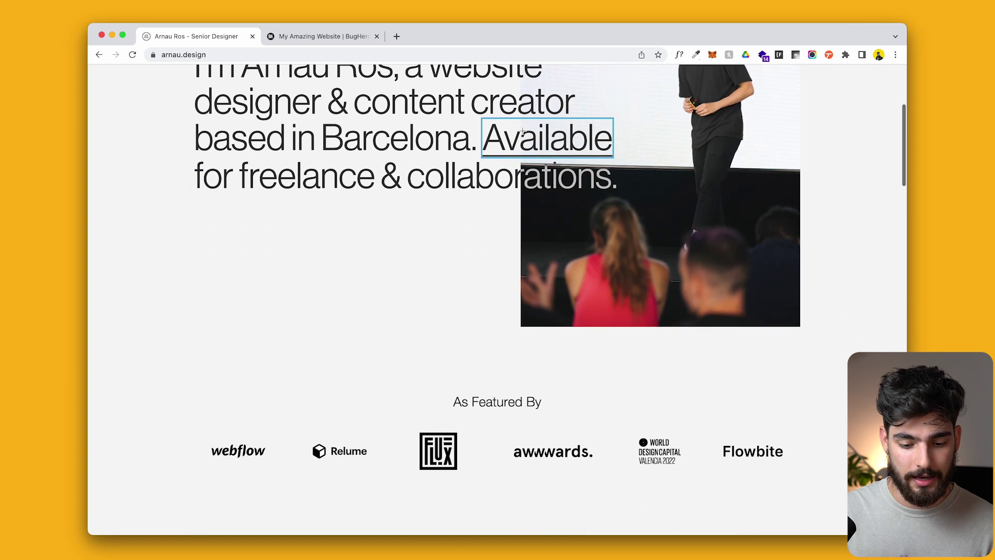
pyautogui.scroll(3, 519, 248)
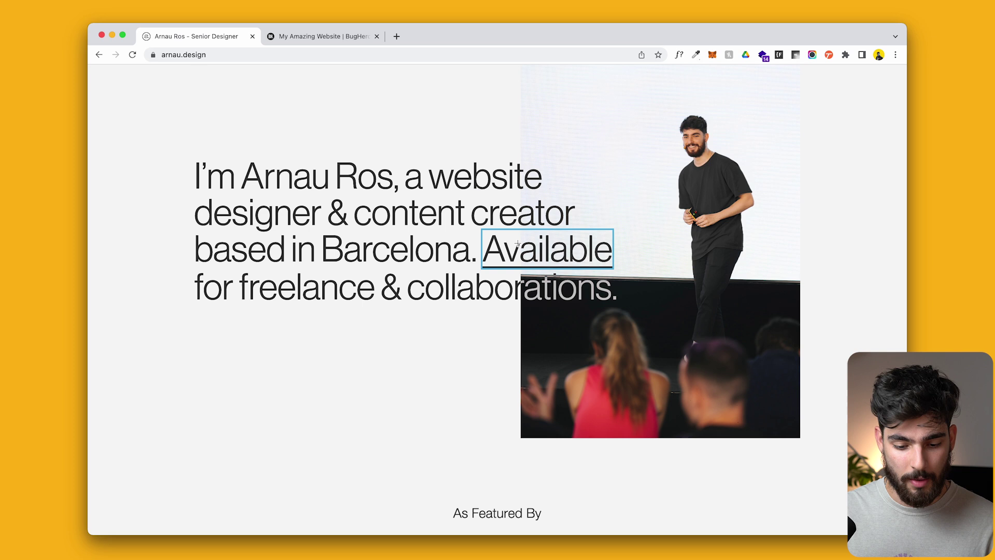
pyautogui.click(518, 243)
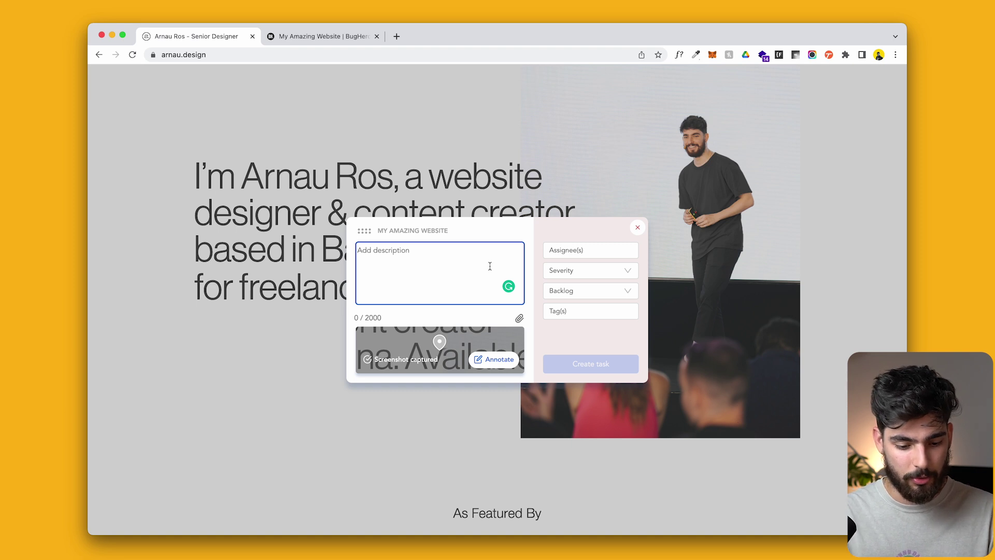
# Describe the task as 'make this brown', set it to Todo and Critical, assign it, and create it.
pyautogui.write('make this brown')
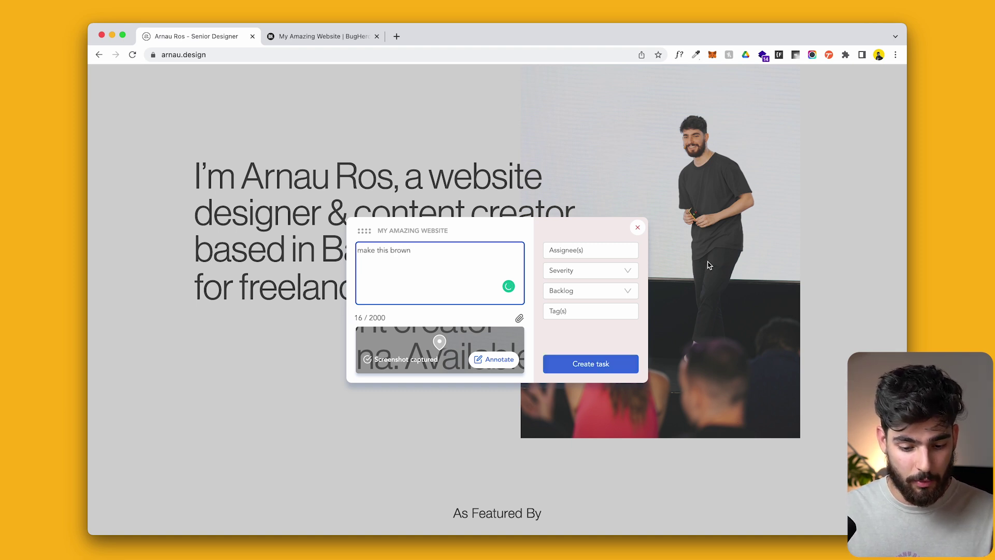
pyautogui.click(603, 294)
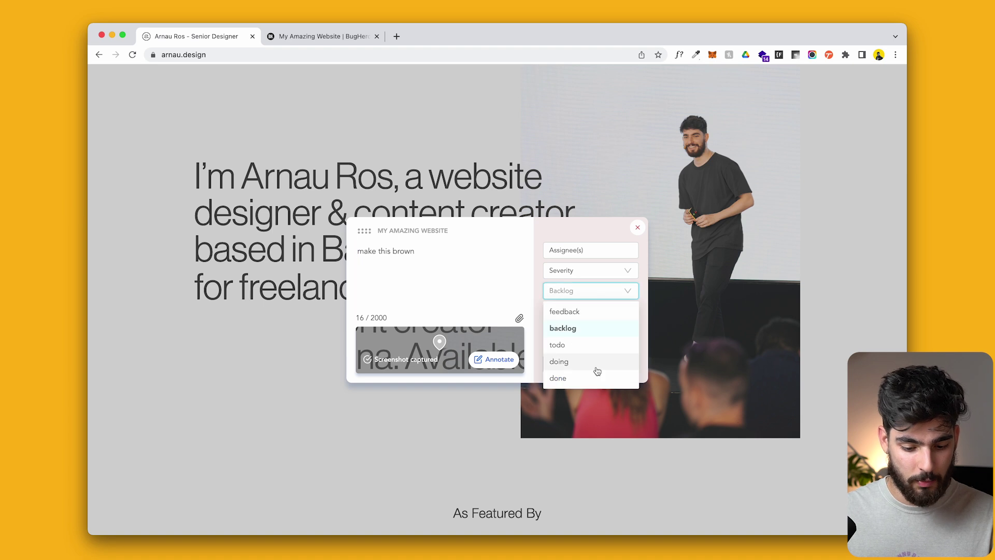
pyautogui.click(587, 346)
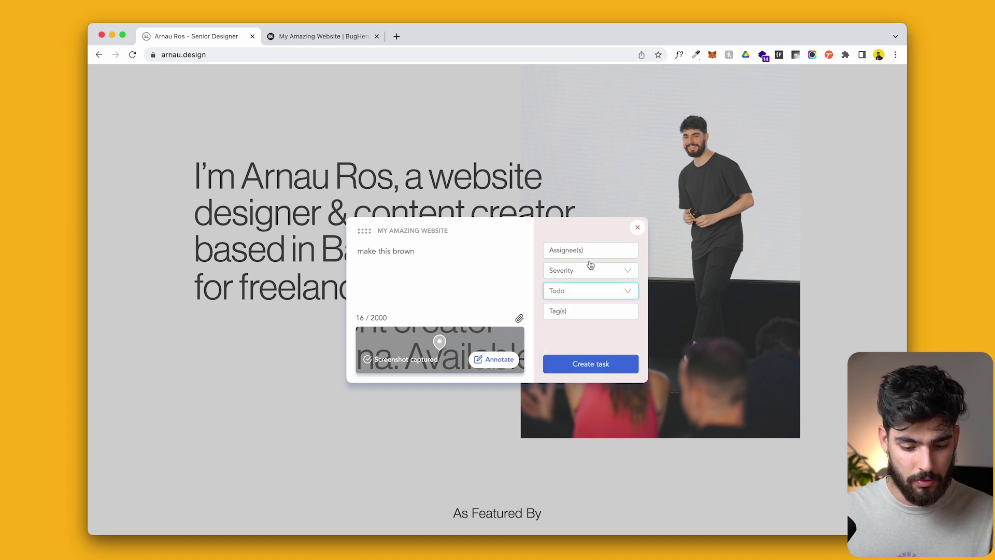
pyautogui.click(591, 269)
pyautogui.click(591, 315)
pyautogui.click(588, 248)
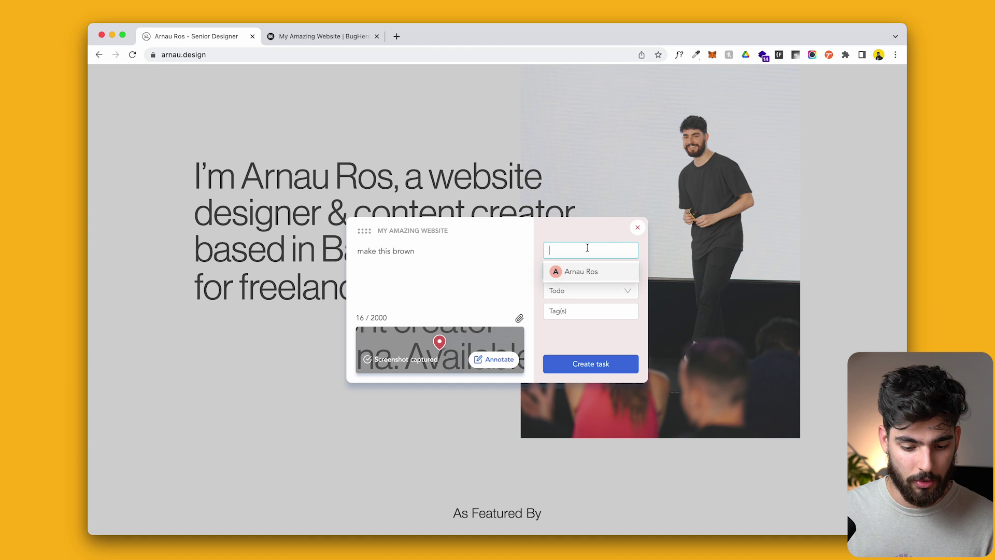
pyautogui.click(596, 368)
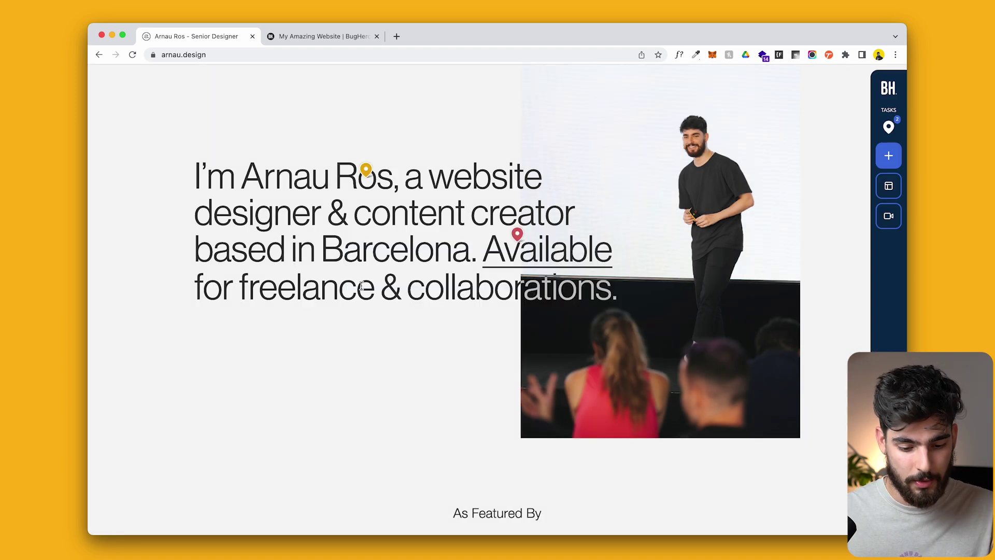
# Open the 'make this brown' task from the headline pins.
pyautogui.moveTo(519, 233)
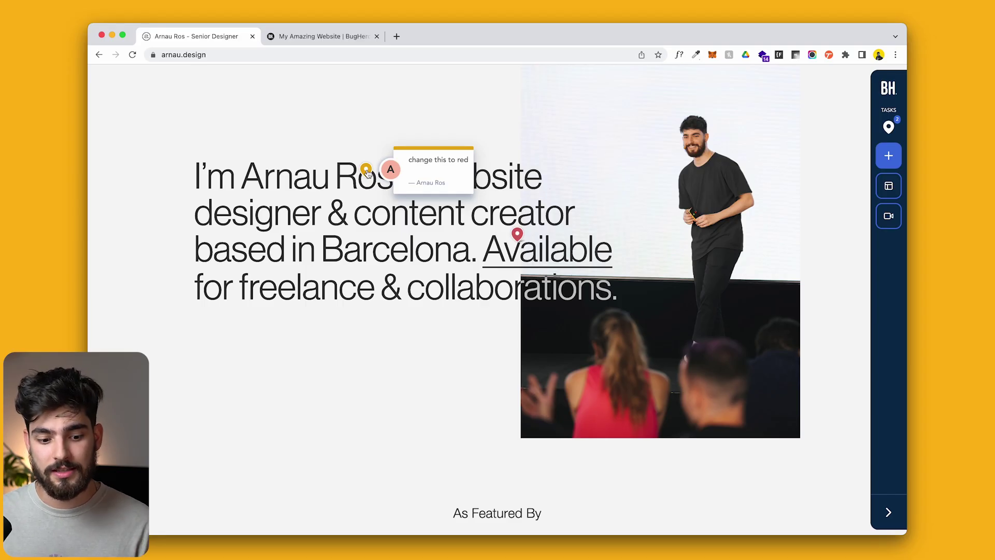
pyautogui.click(367, 171)
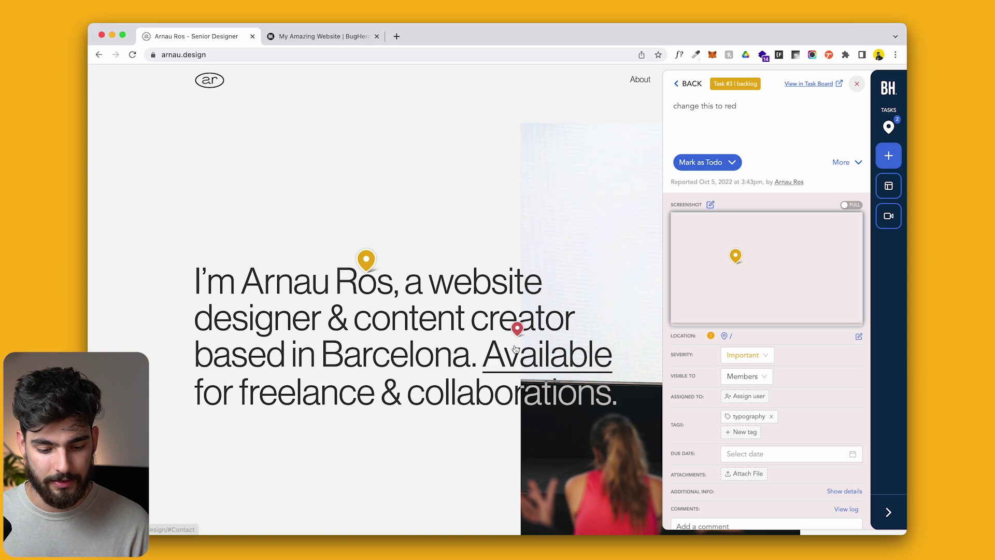
pyautogui.click(517, 328)
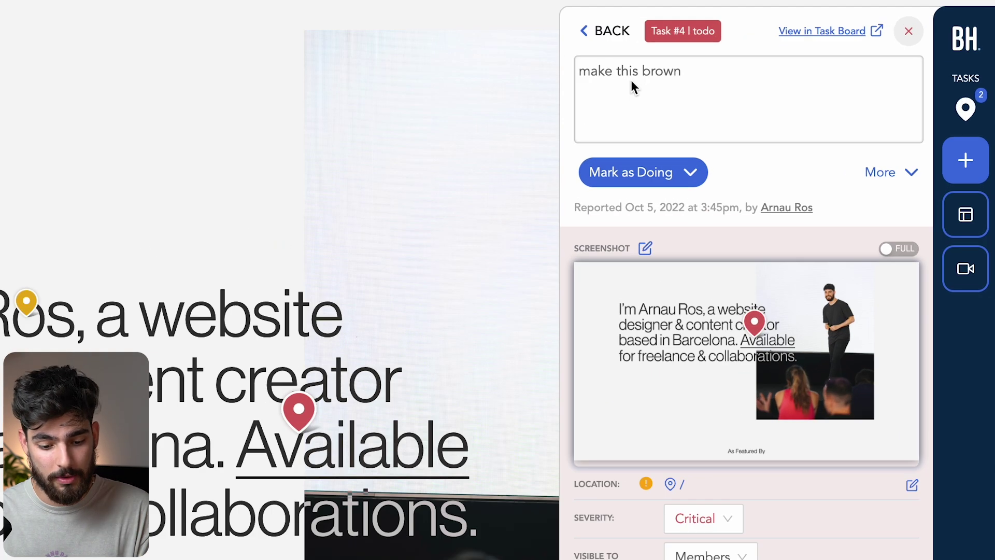
pyautogui.scroll(-2, 628, 513)
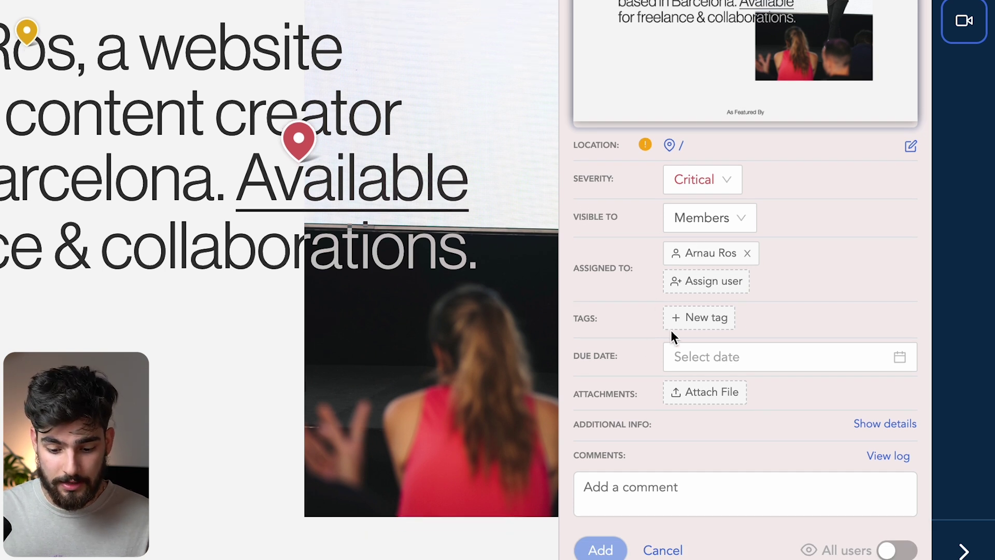
# Tag the task typography and color, and set its due date to 5 Oct 2022.
pyautogui.click(698, 318)
pyautogui.click(722, 360)
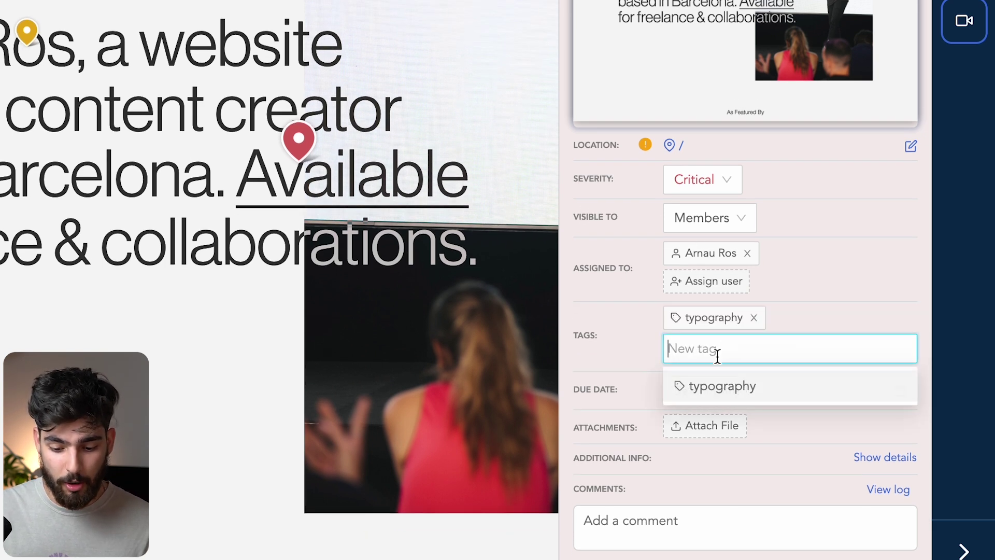
pyautogui.write('color')
pyautogui.press('Return')
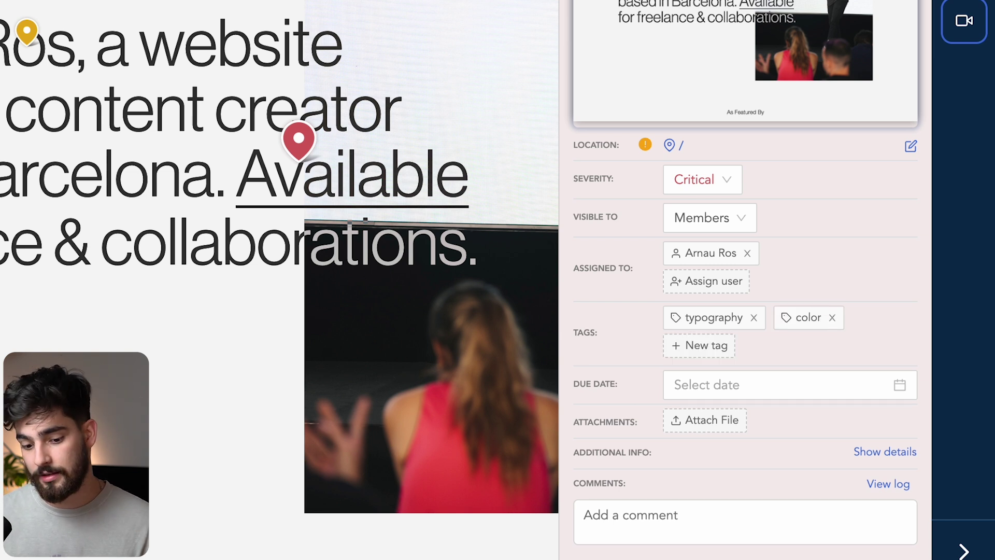
pyautogui.click(751, 384)
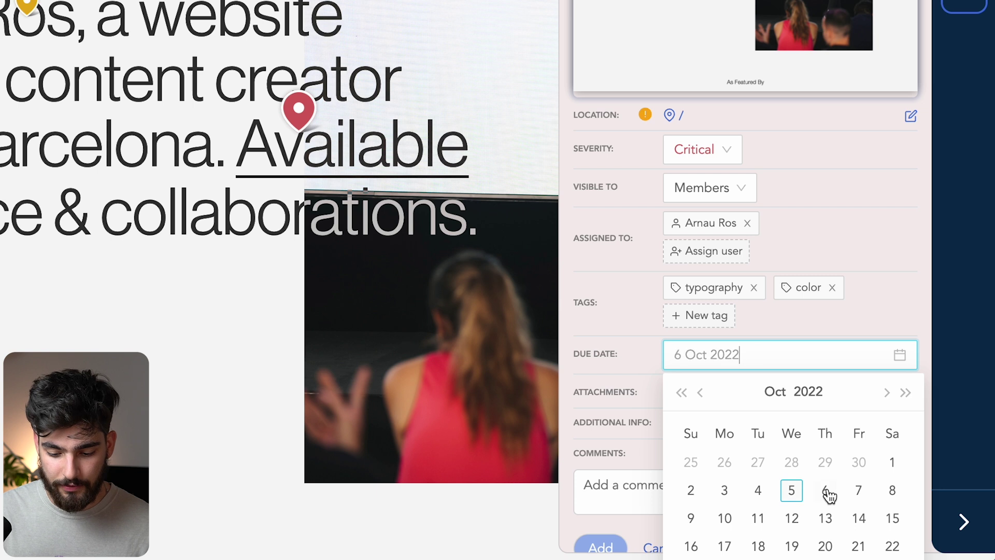
pyautogui.click(800, 494)
# Comment 'get this done asap' on the task, then begin video feedback.
pyautogui.scroll(-1, 669, 440)
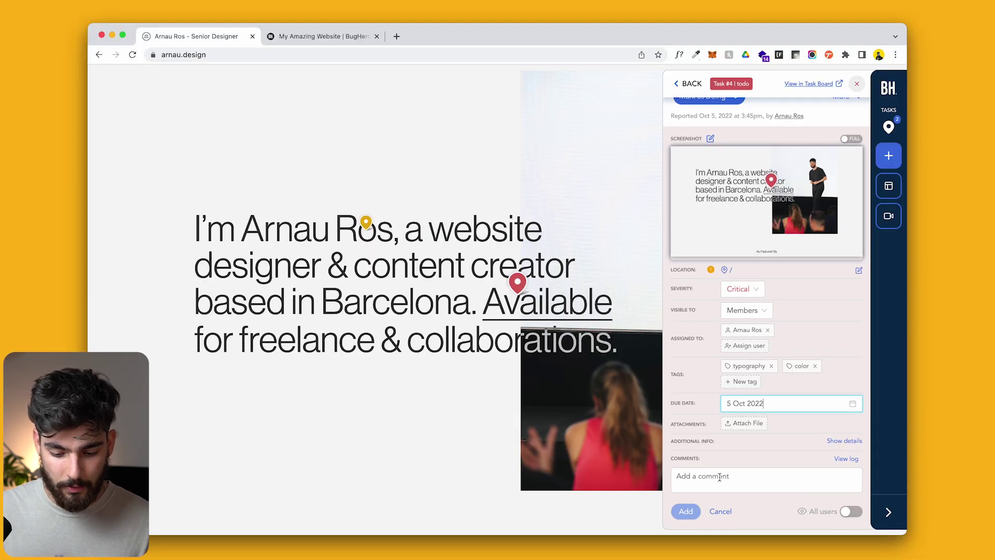
pyautogui.click(719, 477)
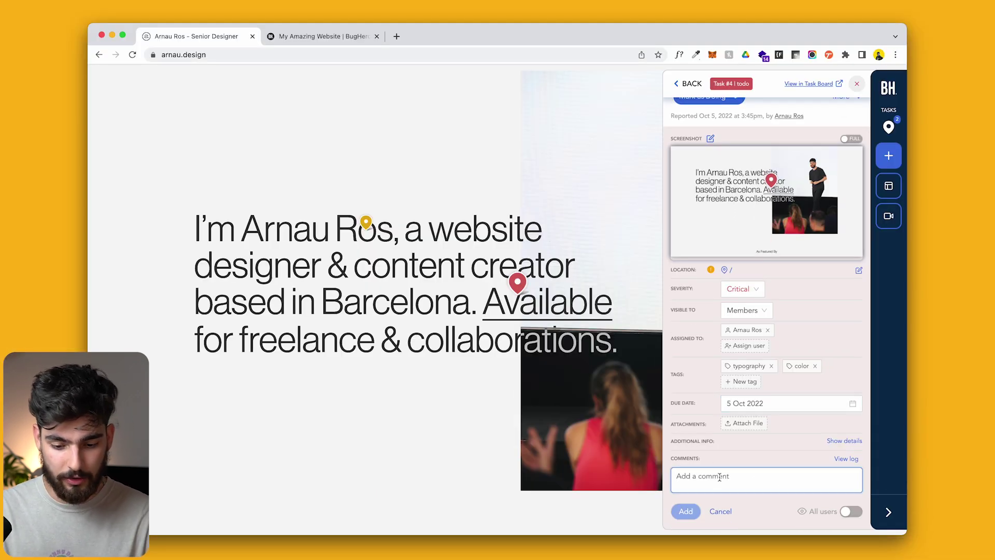
pyautogui.write('get this done asap')
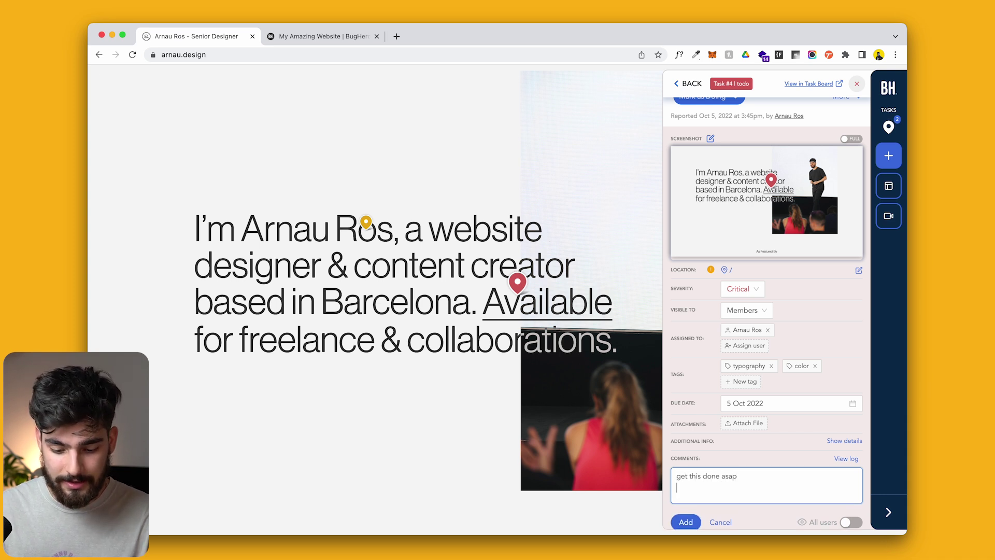
pyautogui.press('Return')
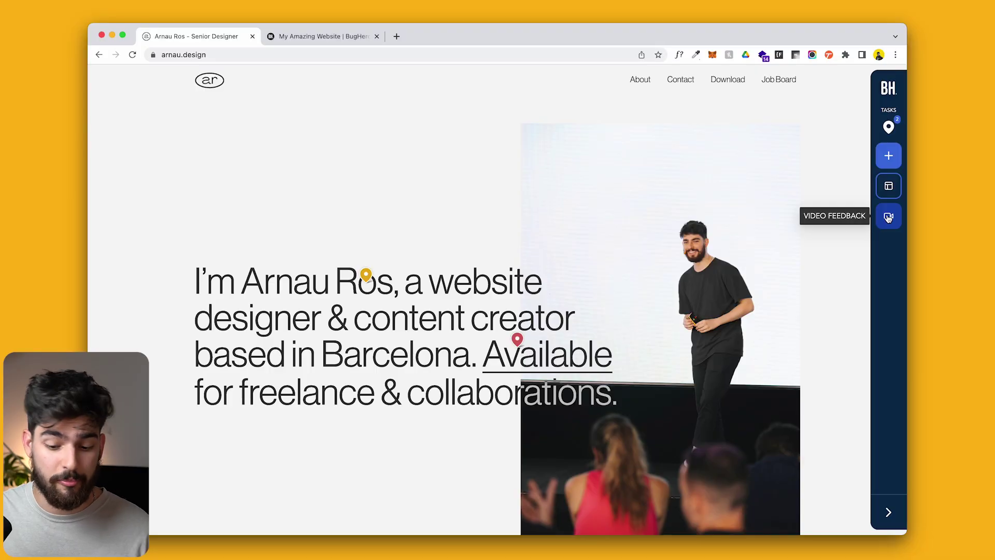
pyautogui.click(889, 218)
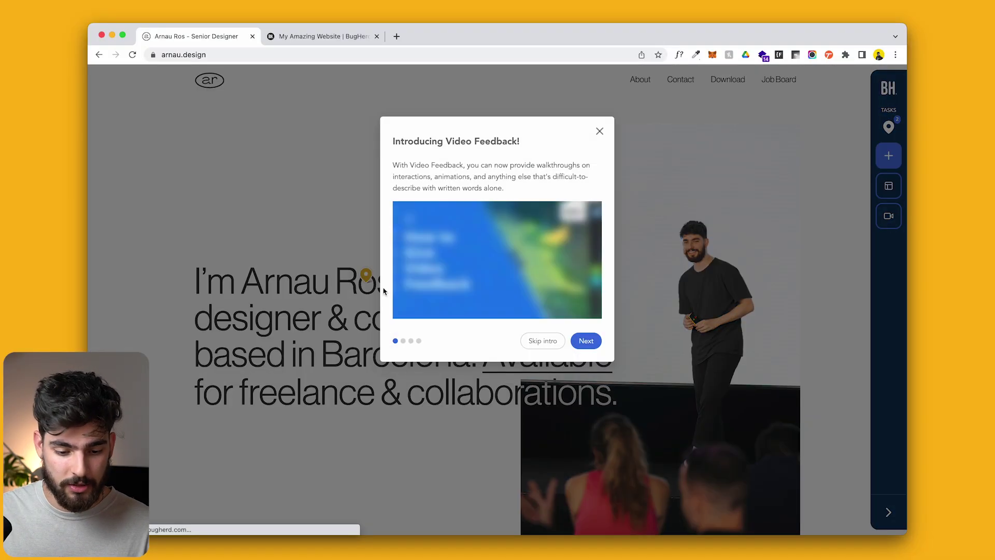
# Record a full-screen video feedback clip and attach it to a new task.
pyautogui.click(543, 342)
pyautogui.click(459, 176)
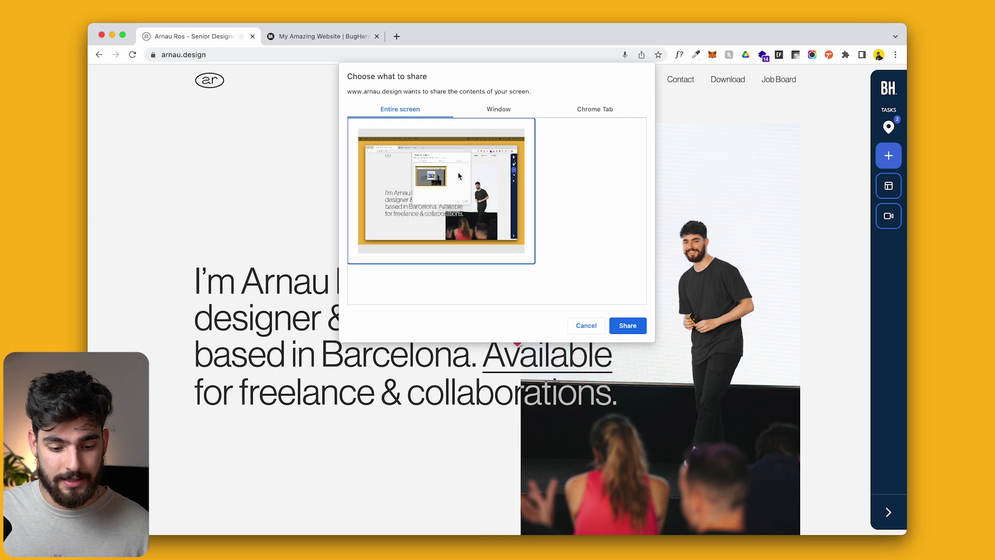
pyautogui.click(627, 326)
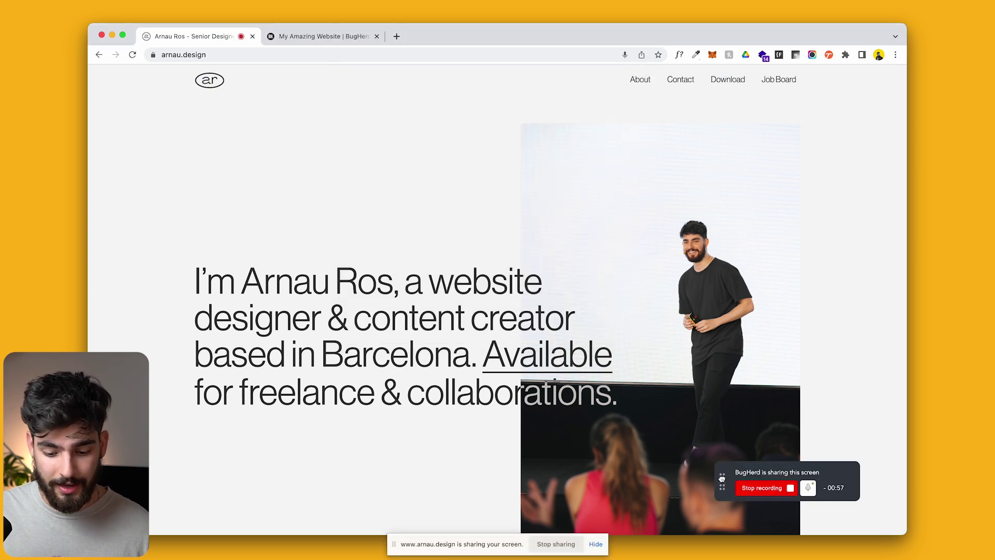
pyautogui.moveTo(724, 478); pyautogui.dragTo(723, 374)
pyautogui.click(777, 386)
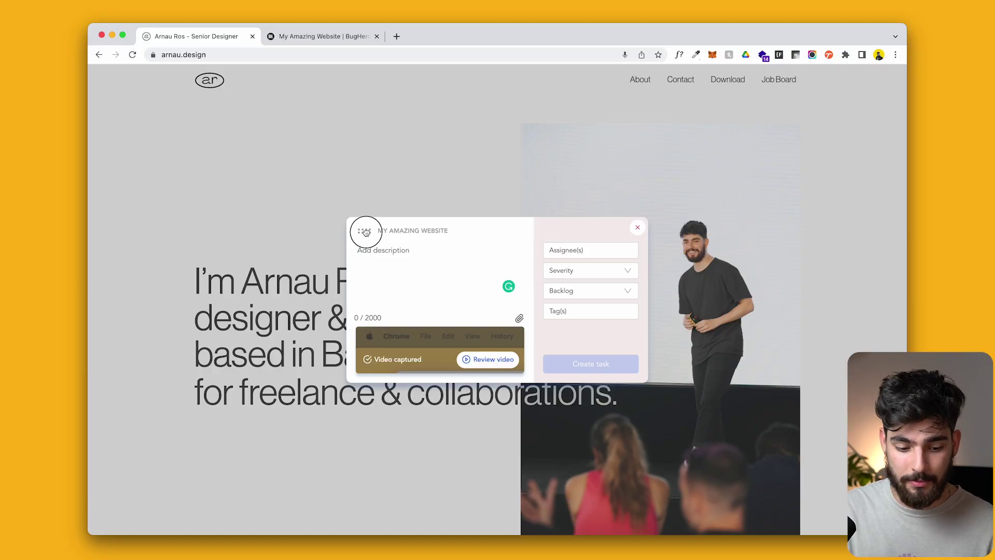
# Describe the task as 'change the design', set severity to Normal, and create it.
pyautogui.moveTo(362, 230); pyautogui.dragTo(362, 162)
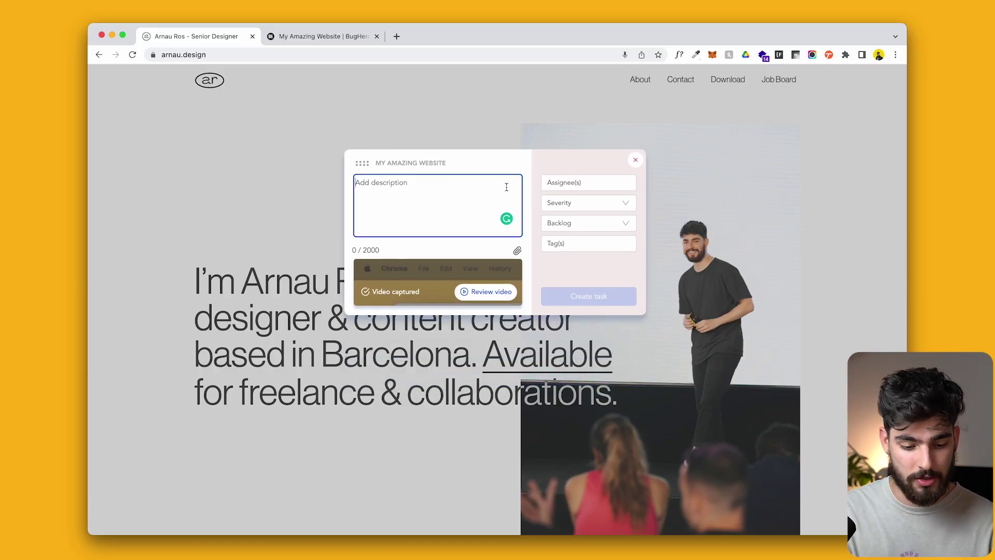
pyautogui.write('change the design')
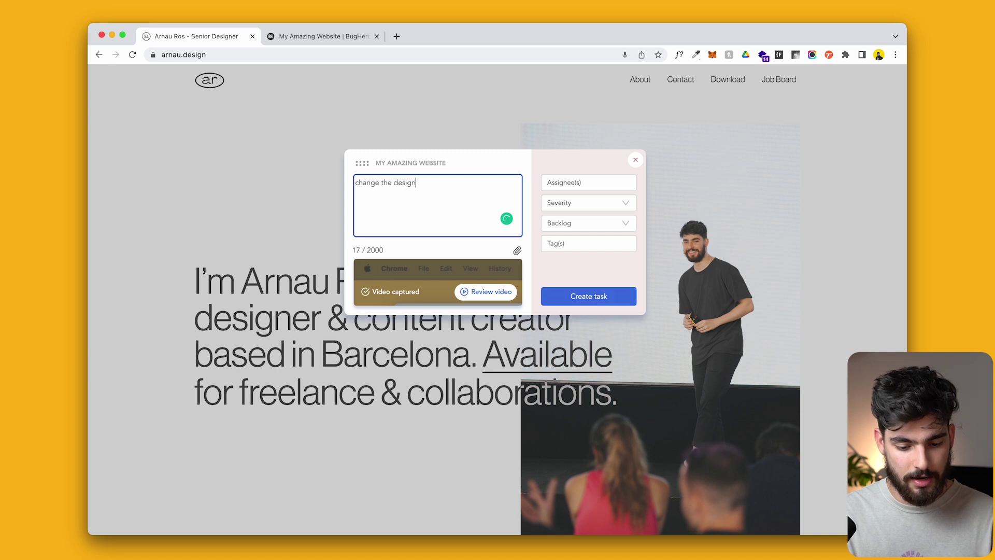
pyautogui.click(580, 220)
pyautogui.click(570, 275)
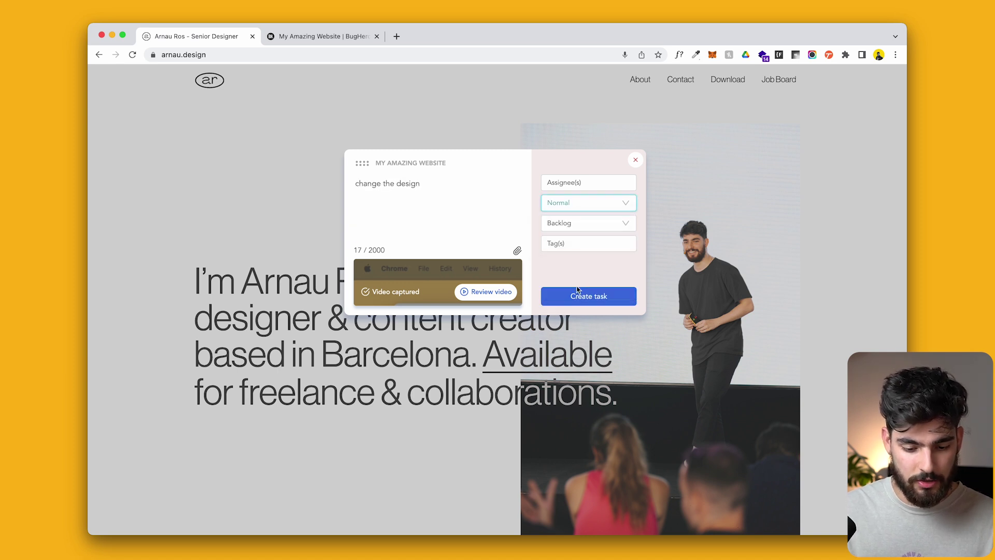
pyautogui.click(590, 296)
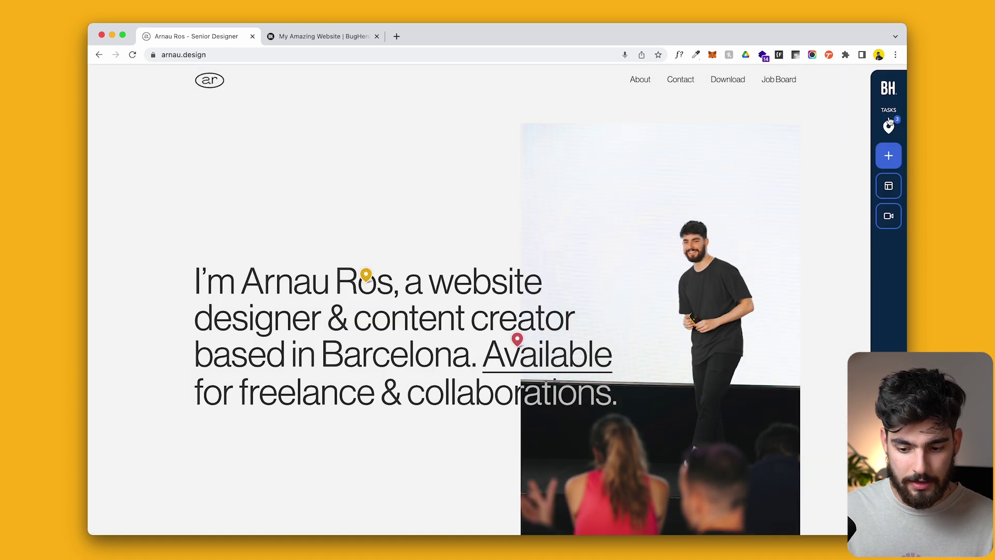
# Review the page's tasks in the sidebar, then switch to the My Amazing Website task board.
pyautogui.click(889, 126)
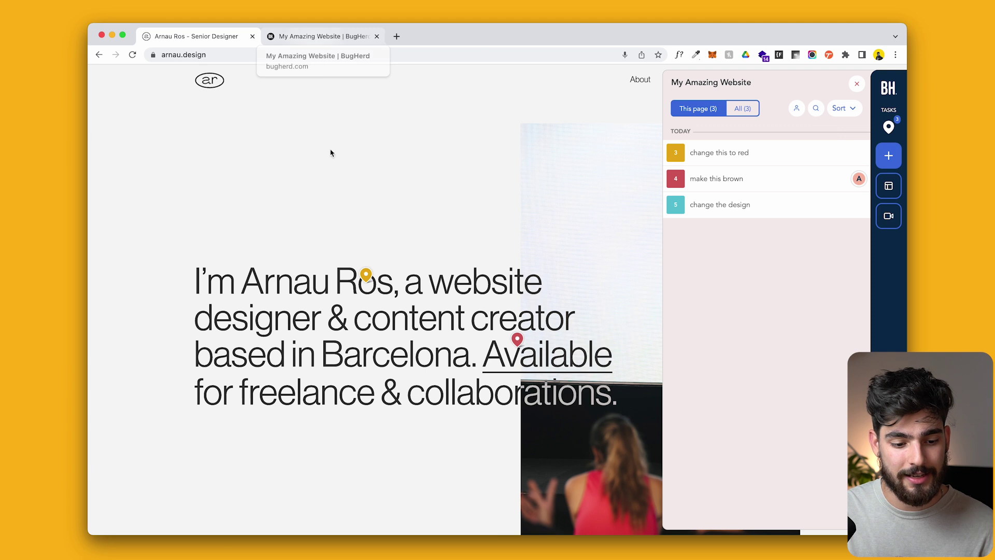
pyautogui.click(306, 36)
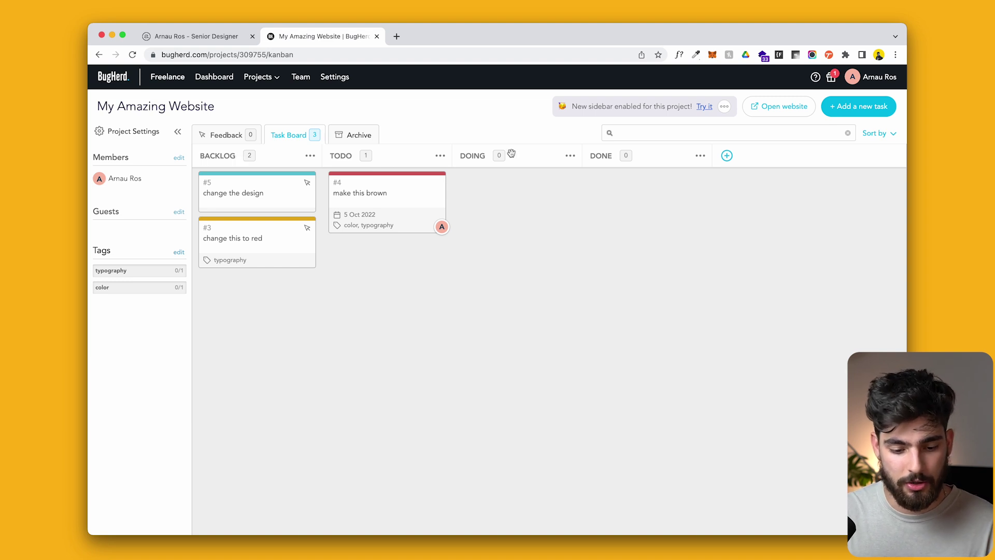
pyautogui.moveTo(345, 197); pyautogui.dragTo(431, 207)
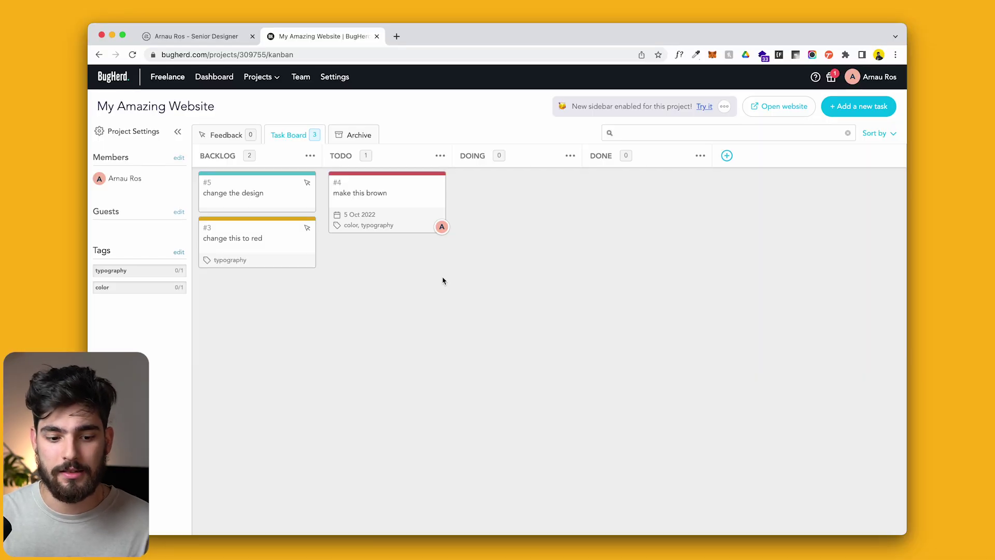
# Open task #4 'make this brown' and move its status through Doing to Done.
pyautogui.click(392, 203)
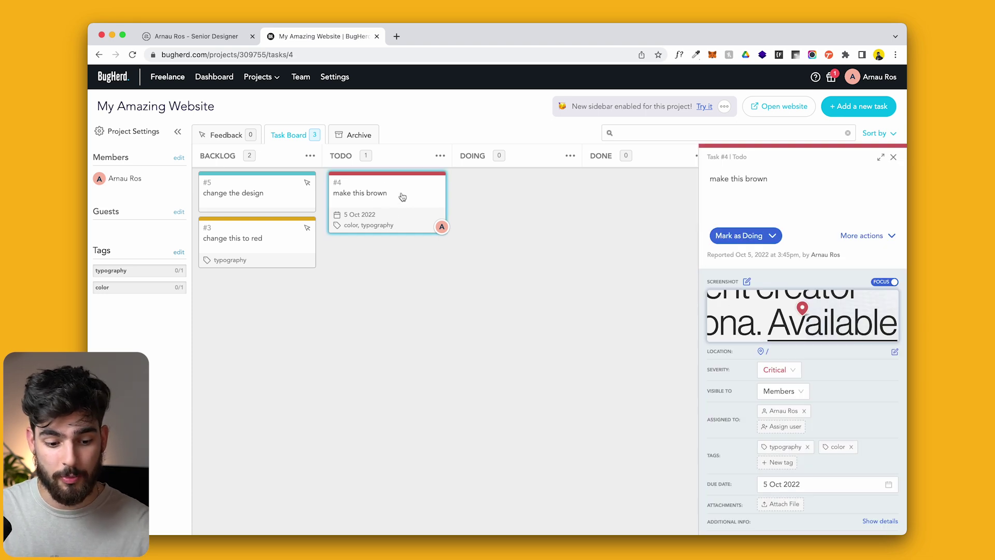
pyautogui.scroll(-3, 745, 423)
pyautogui.scroll(3, 746, 422)
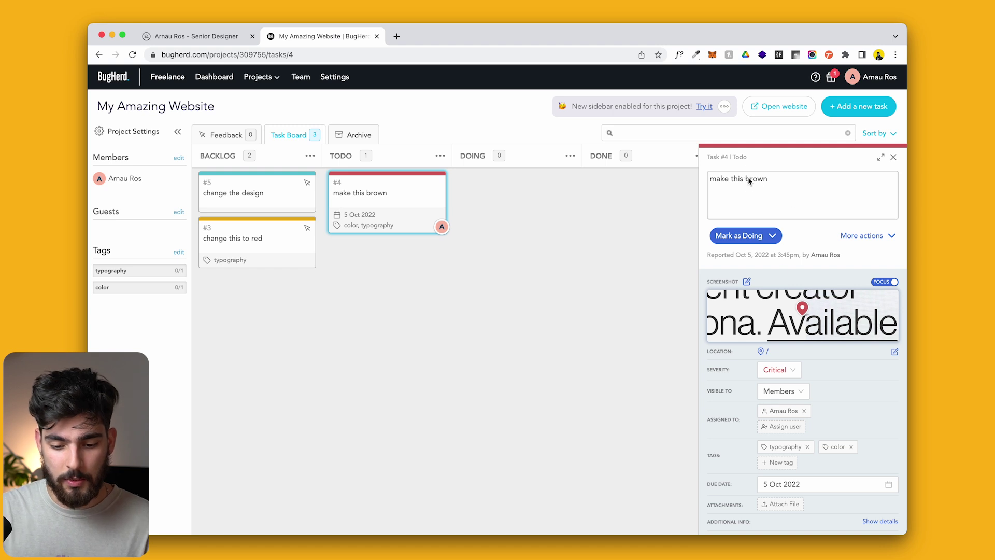
pyautogui.click(750, 180)
pyautogui.click(797, 268)
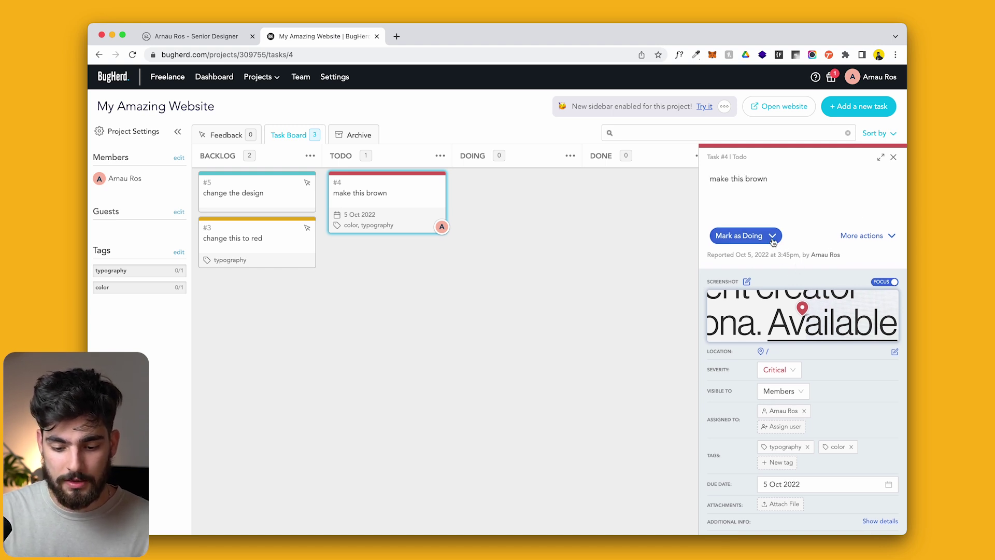
pyautogui.click(772, 234)
pyautogui.click(751, 310)
pyautogui.click(762, 237)
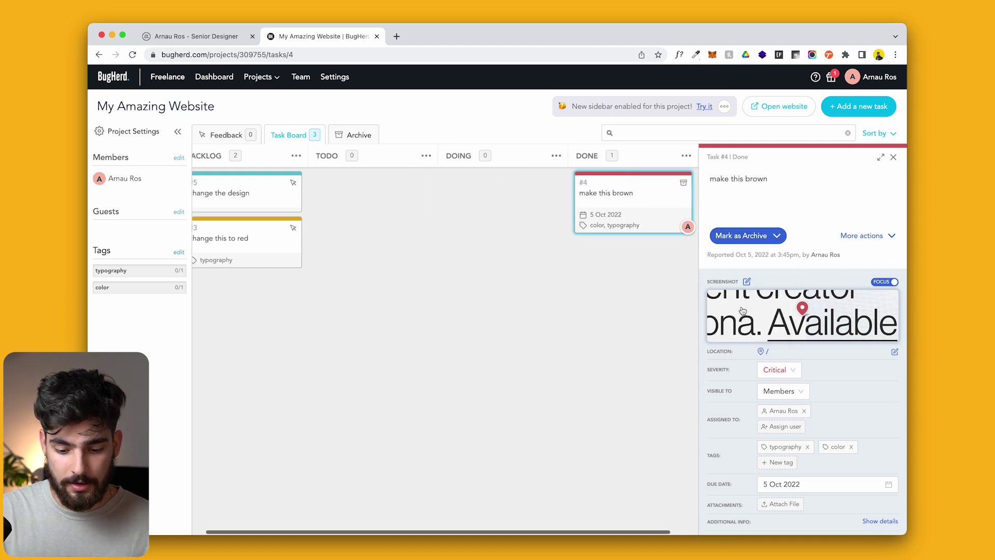
pyautogui.click(775, 238)
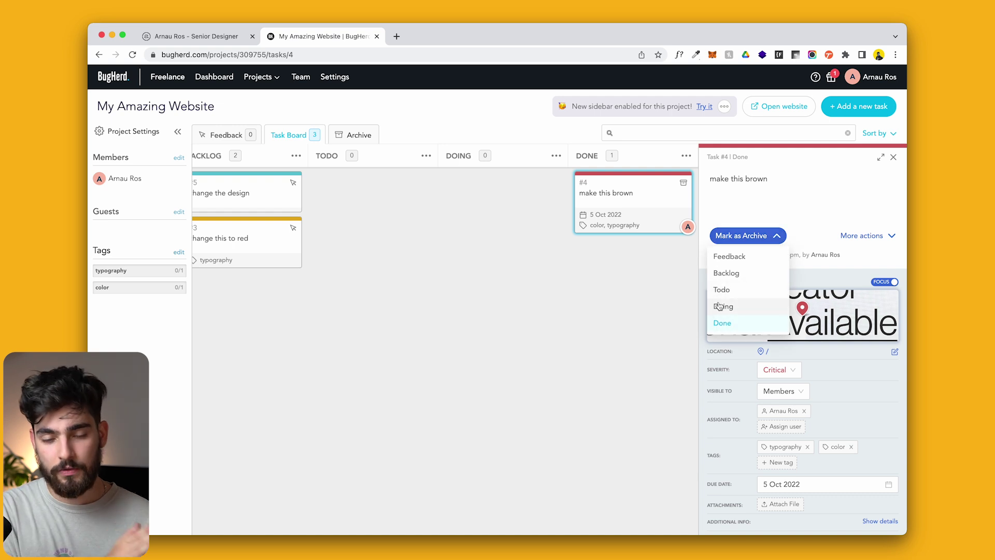
pyautogui.click(835, 255)
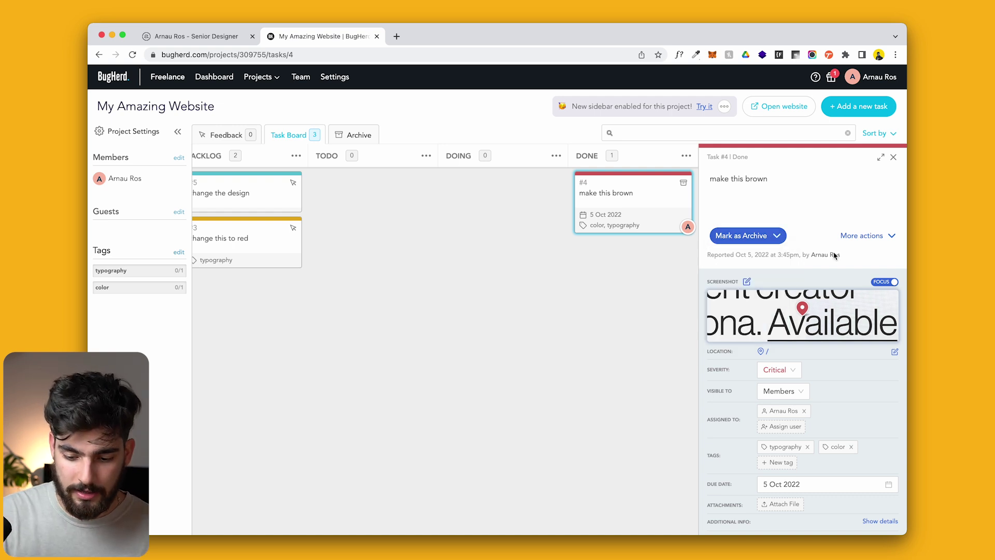
# Show task #4's full-page screenshot and browse its details.
pyautogui.click(889, 237)
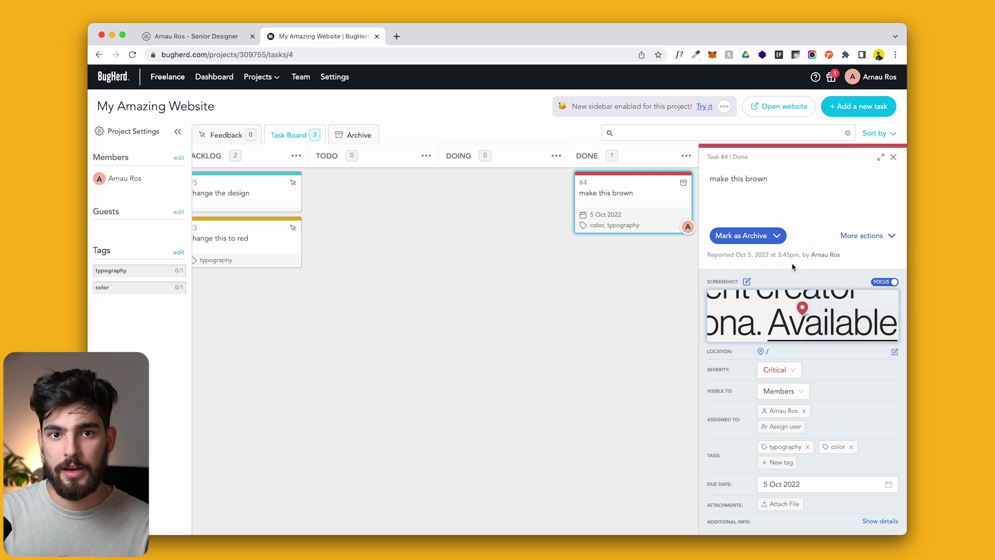
pyautogui.scroll(-3, 793, 267)
pyautogui.scroll(2, 881, 239)
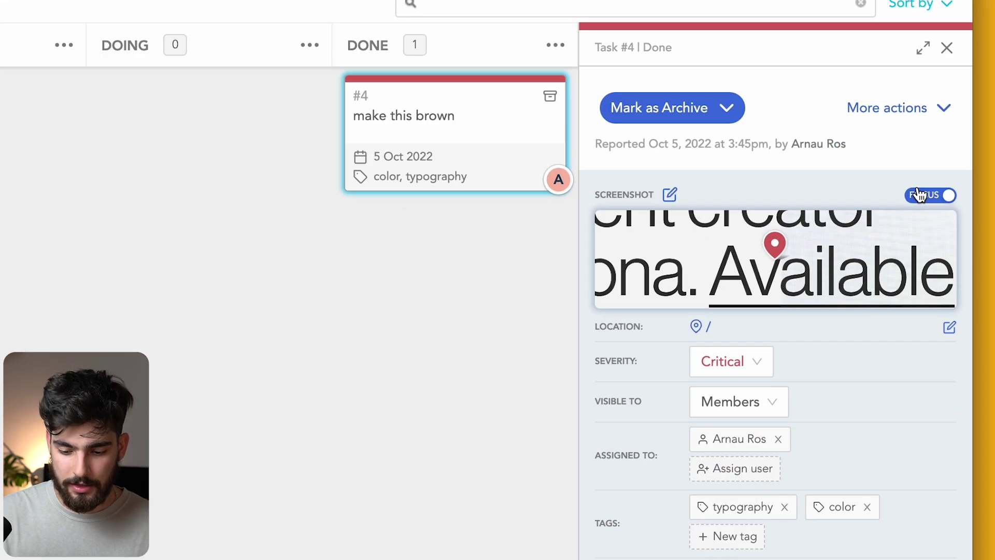
pyautogui.click(958, 185)
pyautogui.click(965, 175)
pyautogui.click(967, 176)
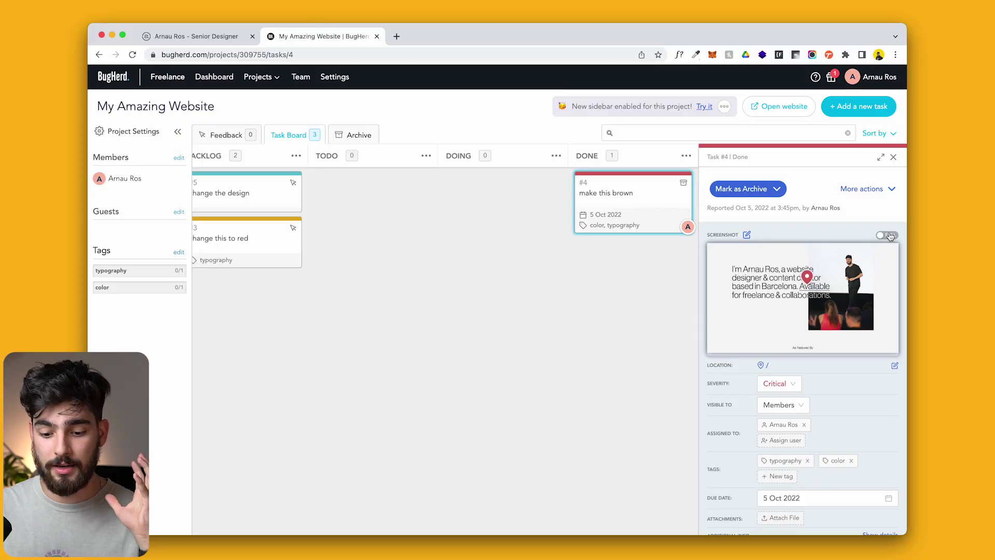
pyautogui.scroll(-5, 778, 304)
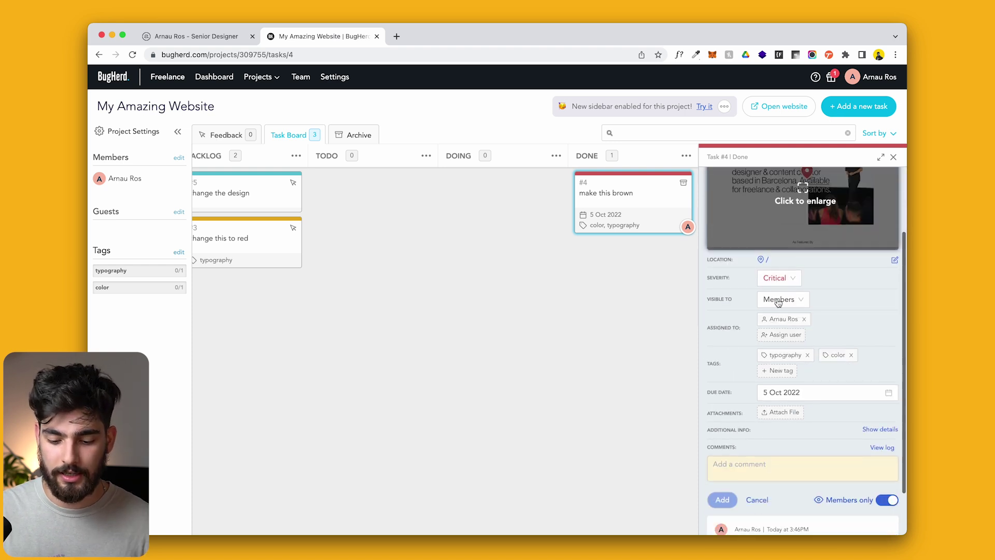
pyautogui.scroll(3, 771, 216)
pyautogui.scroll(-1, 771, 217)
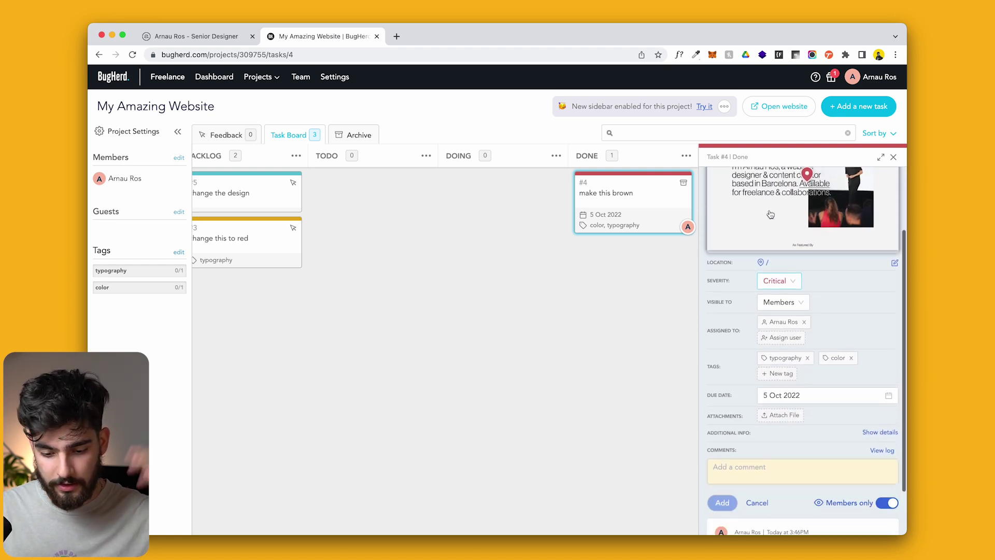
pyautogui.scroll(-2, 792, 355)
# Reveal task #4's additional info and inspect its selector path up to h1.hero-heading.
pyautogui.click(880, 370)
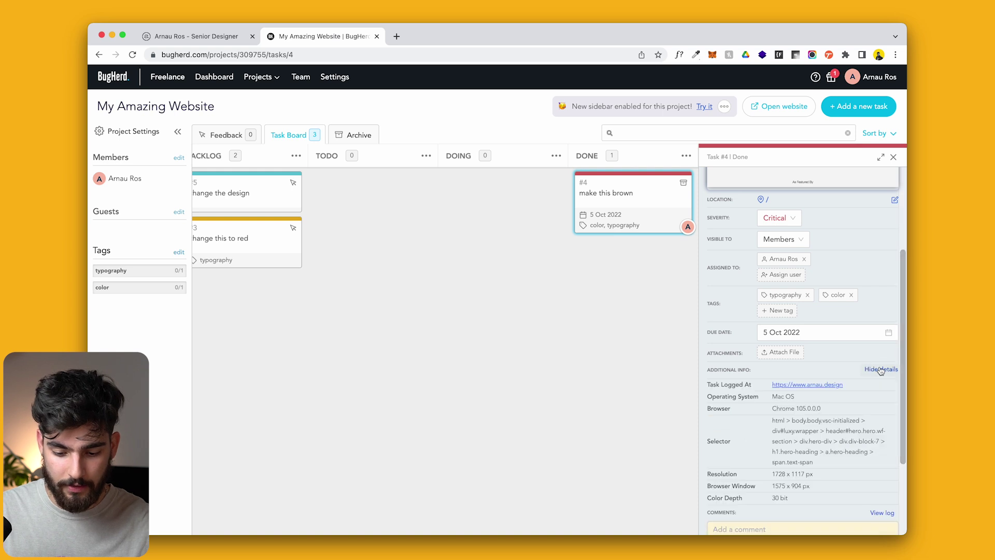
pyautogui.scroll(-3, 798, 454)
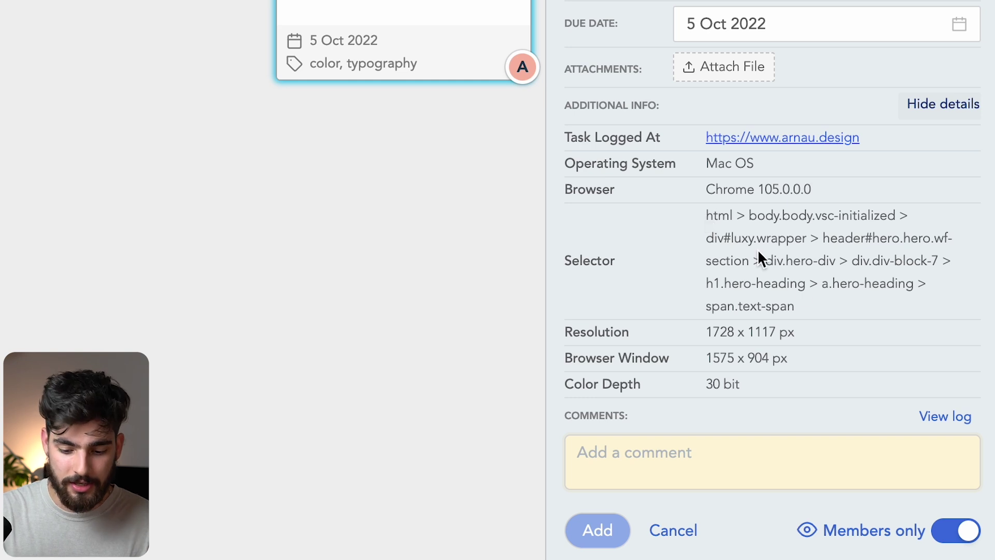
pyautogui.moveTo(800, 307); pyautogui.dragTo(773, 280)
pyautogui.click(674, 251)
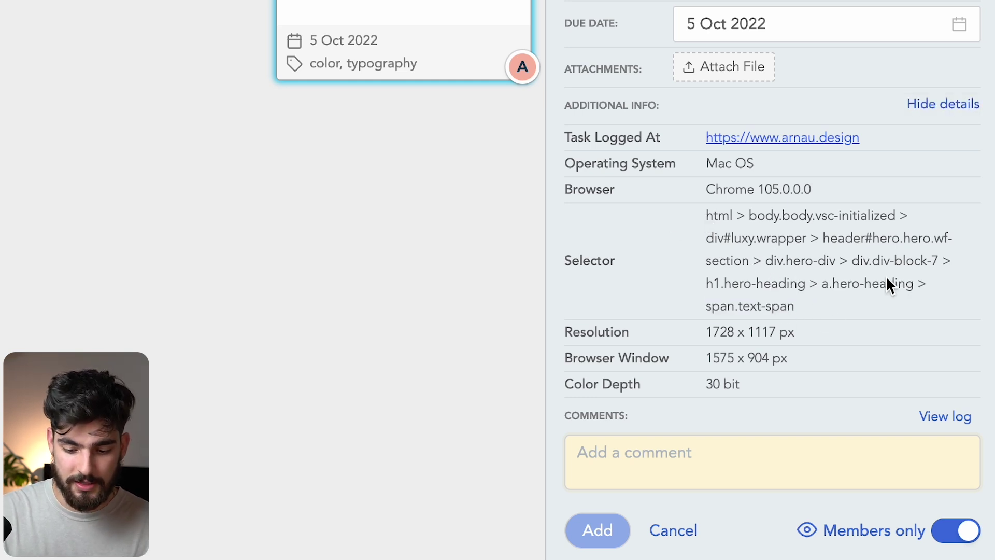
pyautogui.tripleClick(802, 310)
pyautogui.click(818, 272)
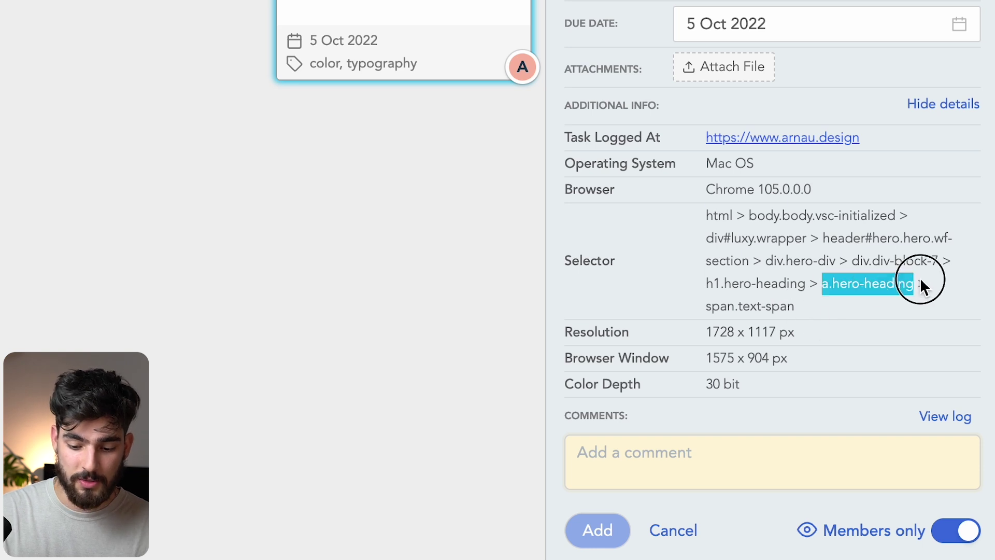
pyautogui.moveTo(816, 284); pyautogui.dragTo(657, 286)
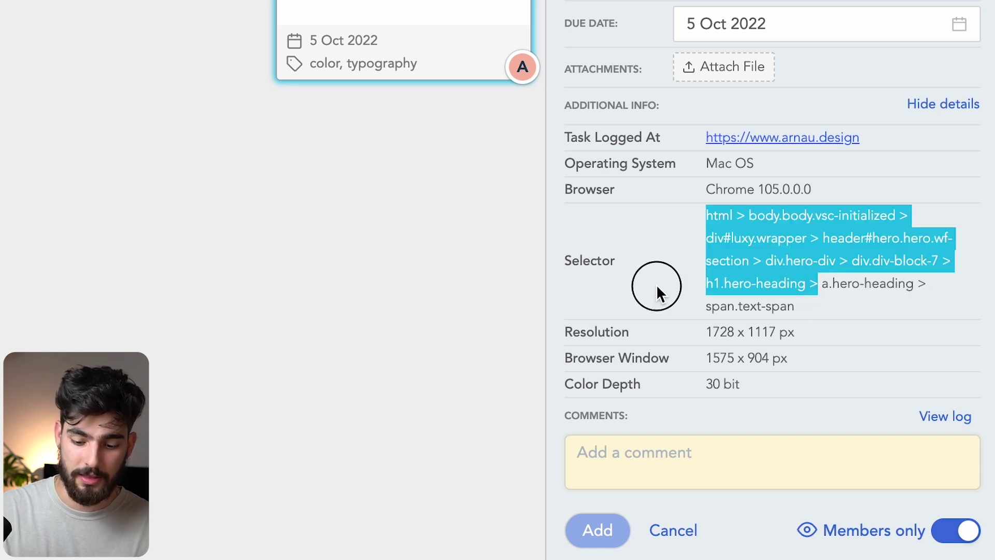
pyautogui.click(934, 251)
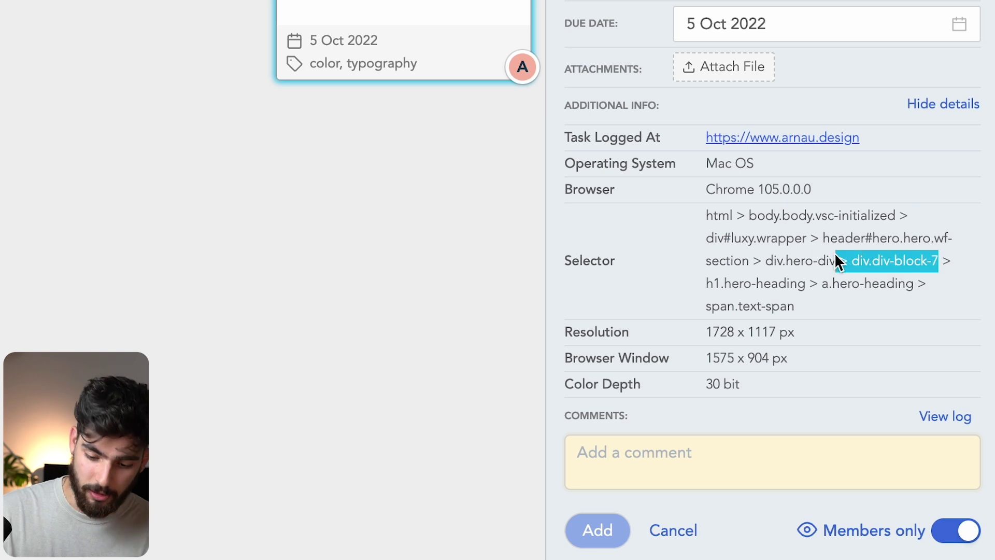
pyautogui.click(816, 266)
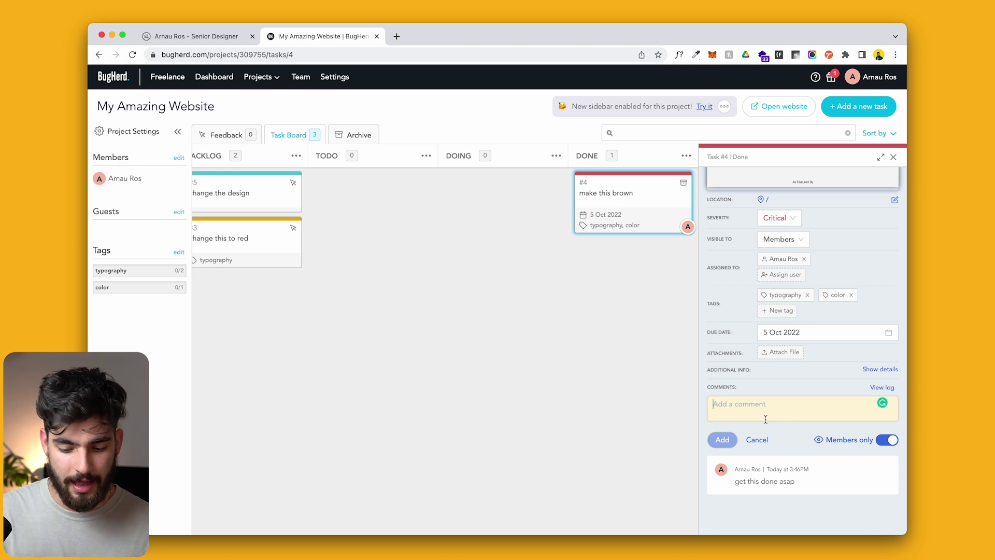
# Post a comment reading 'comment' on task #4.
pyautogui.moveTo(807, 490)
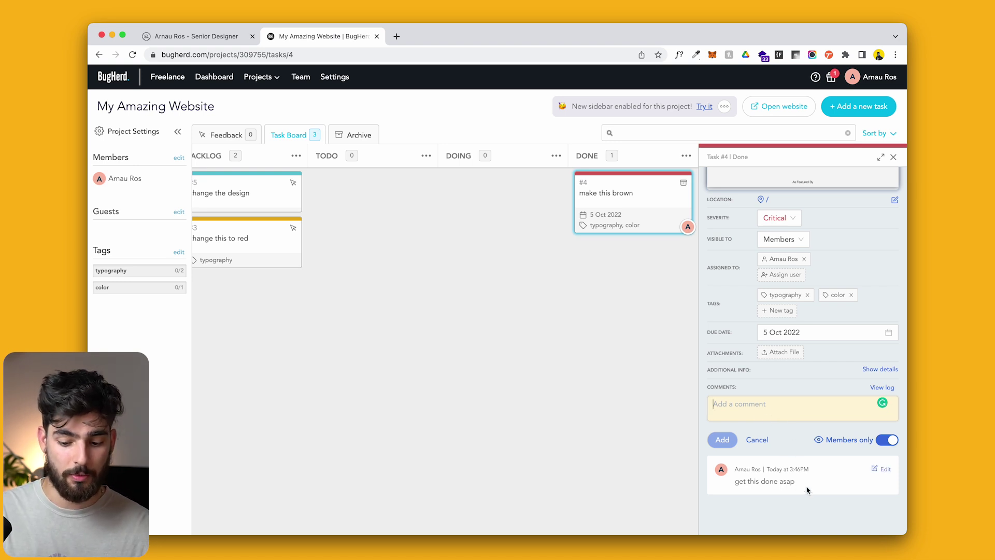
pyautogui.write('comment')
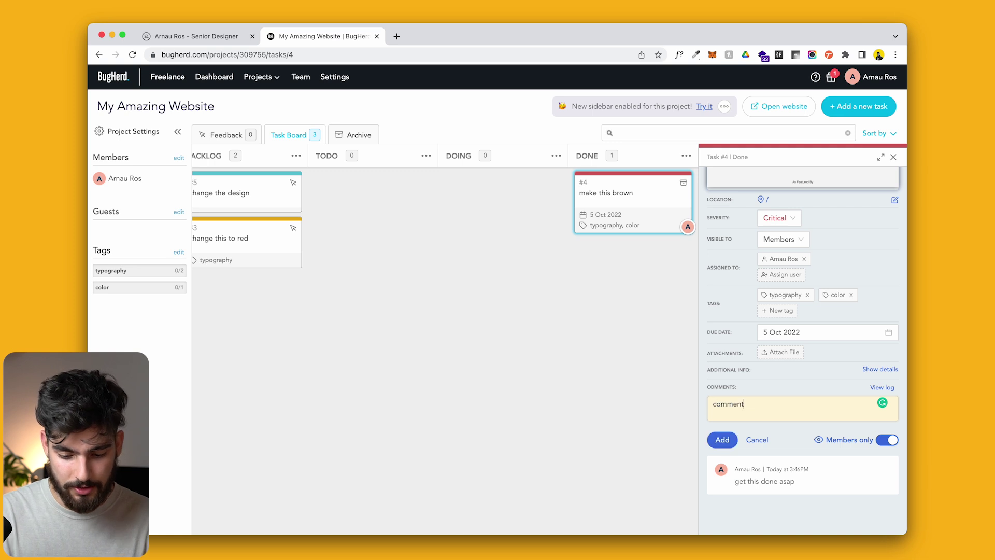
pyautogui.click(722, 440)
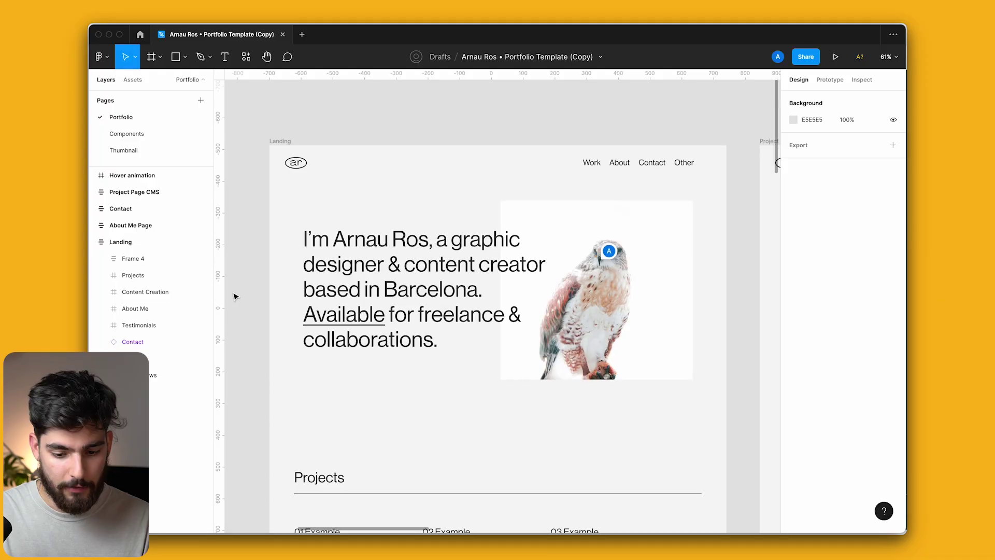
# In Figma, select the hero frame and its bird image to check the image size.
pyautogui.click(572, 231)
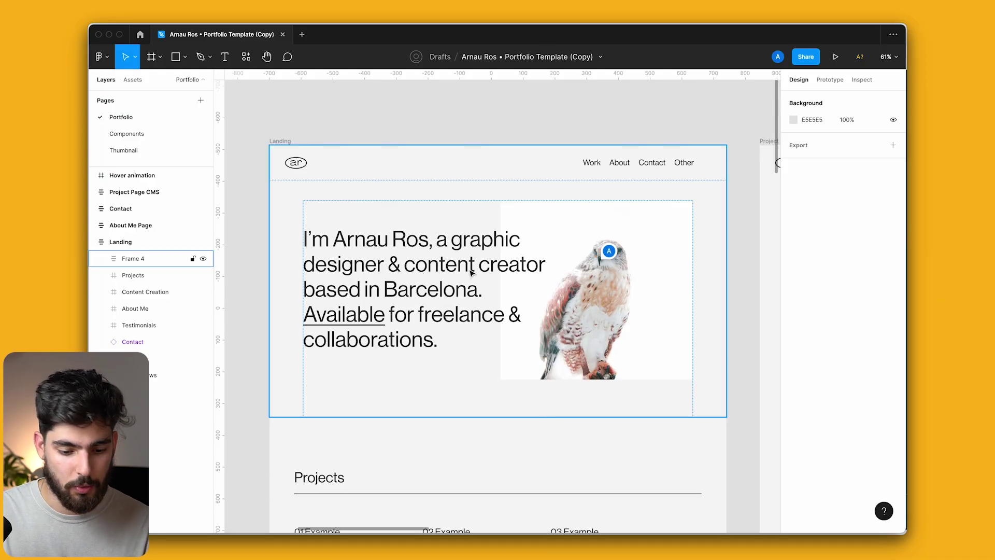
pyautogui.doubleClick(466, 270)
pyautogui.click(518, 363)
pyautogui.scroll(-3, 493, 377)
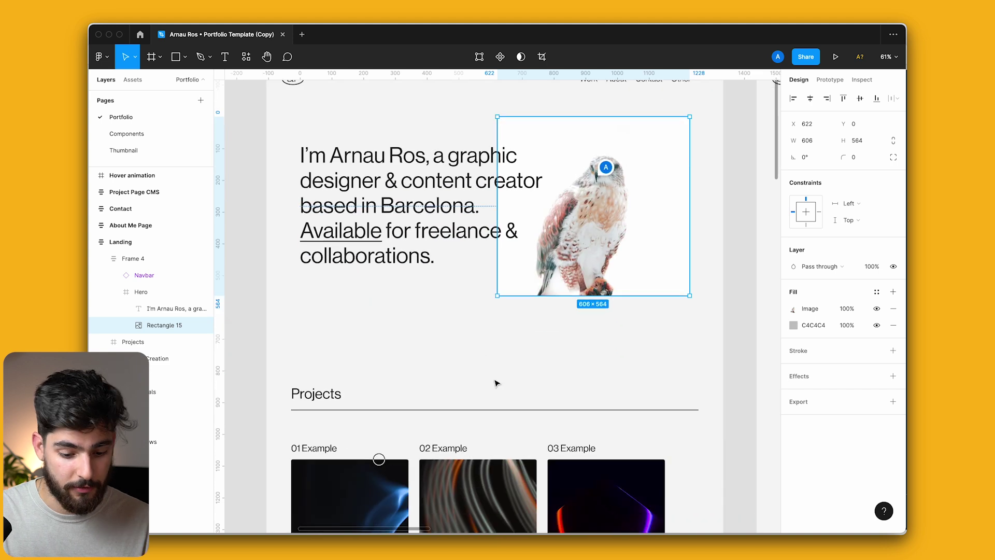
pyautogui.scroll(2, 495, 381)
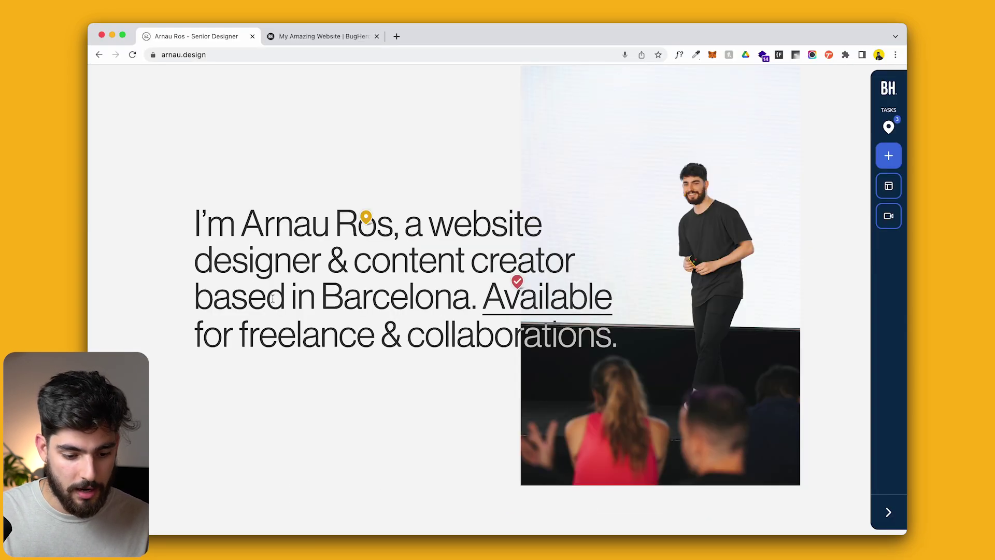
pyautogui.scroll(-8, 273, 300)
pyautogui.scroll(6, 274, 303)
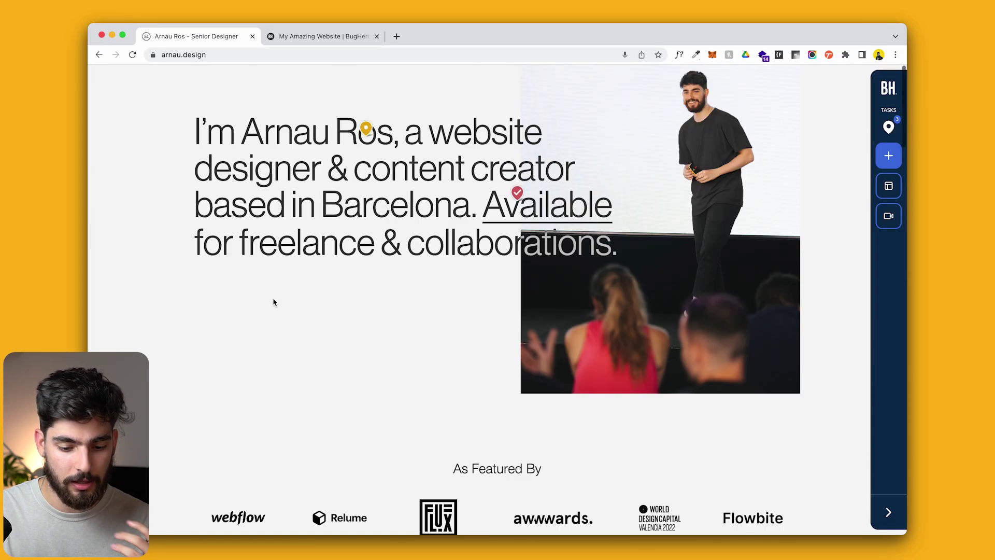
pyautogui.scroll(3, 274, 303)
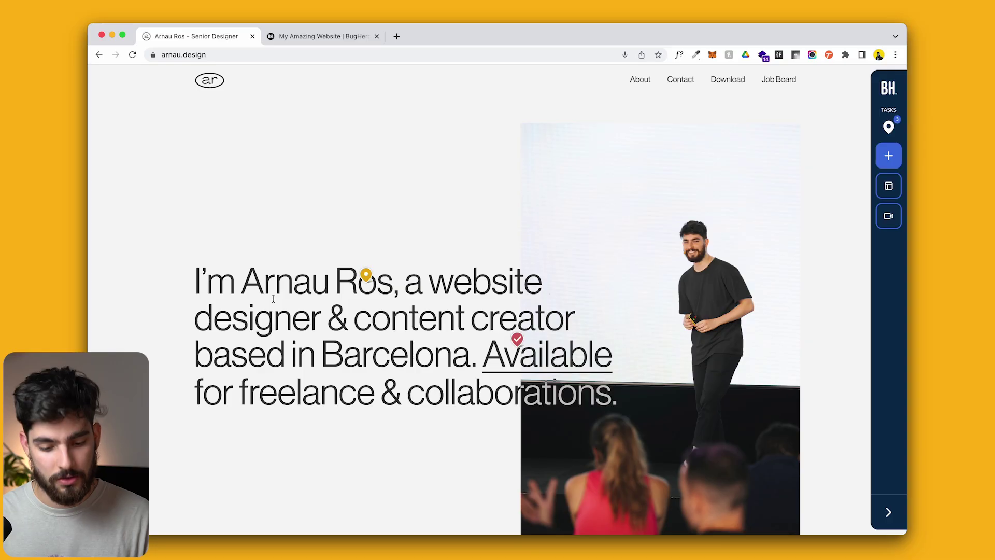
pyautogui.scroll(-1, 273, 299)
pyautogui.scroll(1, 185, 402)
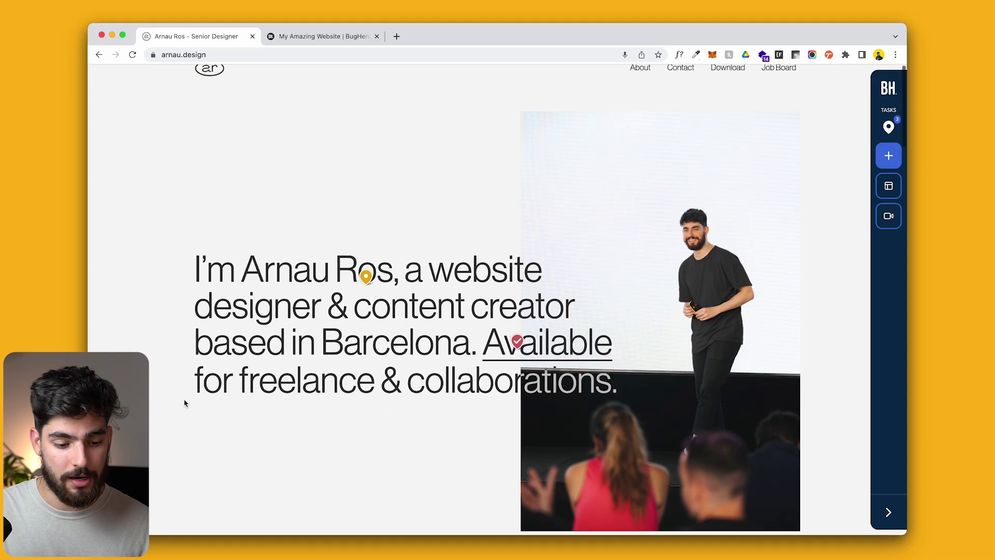
pyautogui.scroll(-3, 185, 403)
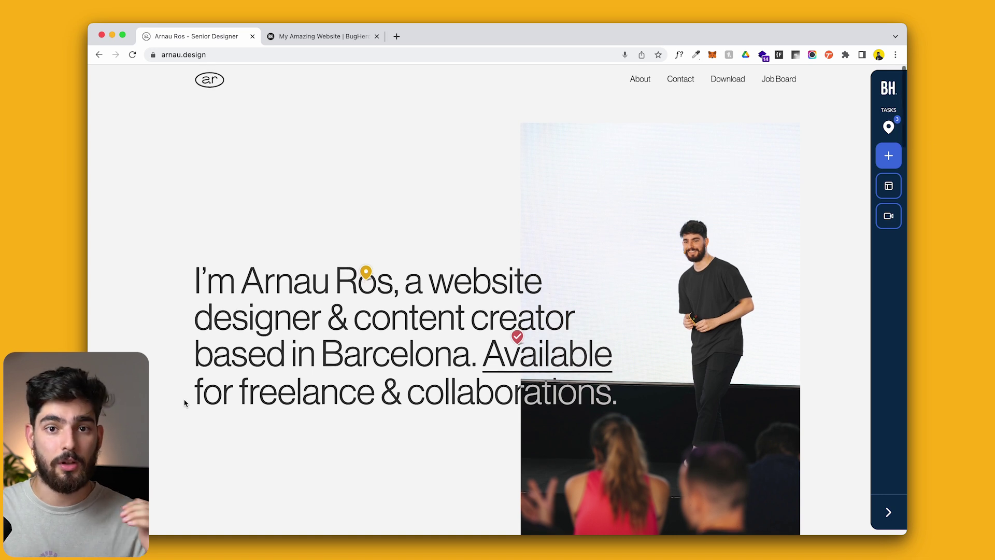
pyautogui.scroll(-10, 185, 403)
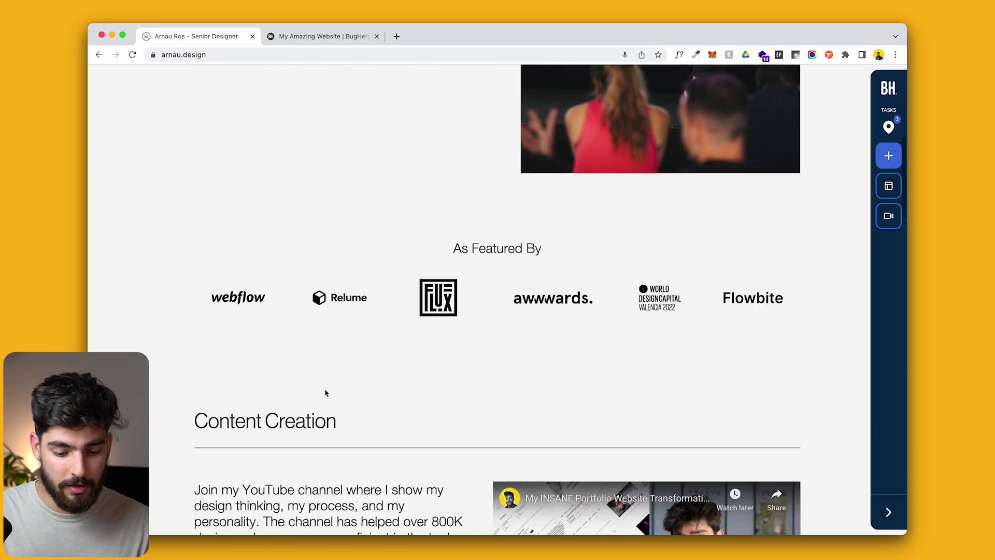
pyautogui.scroll(13, 522, 428)
pyautogui.scroll(2, 522, 428)
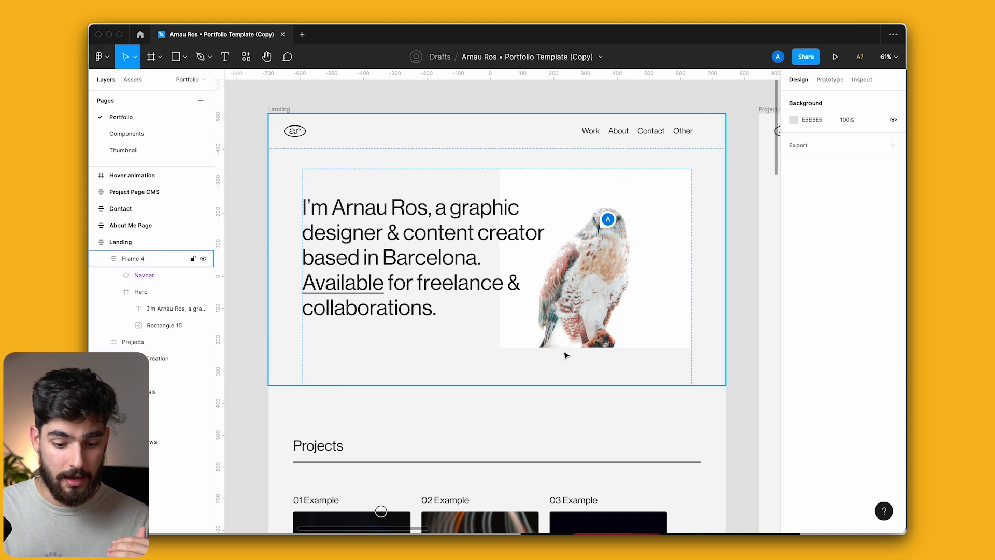
pyautogui.click(536, 367)
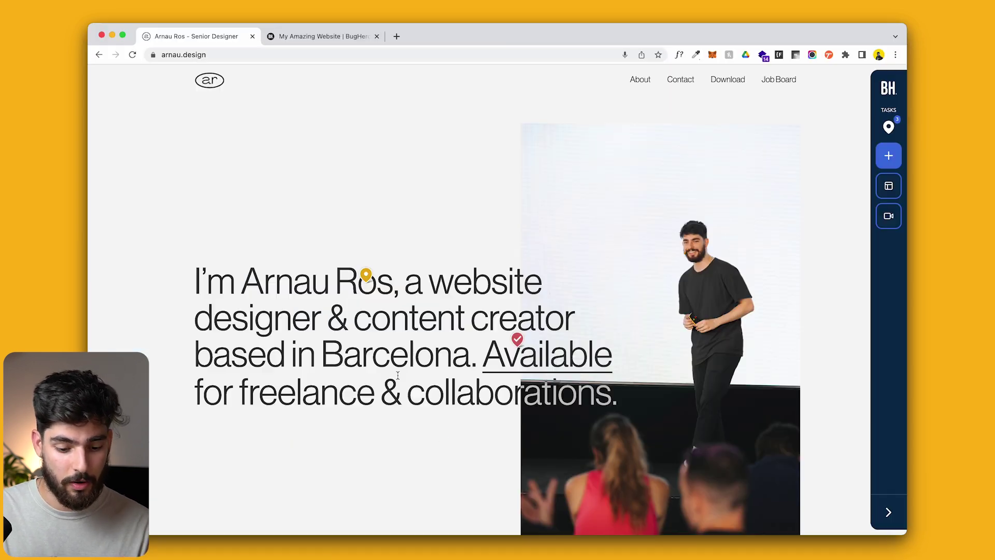
pyautogui.scroll(-6, 397, 374)
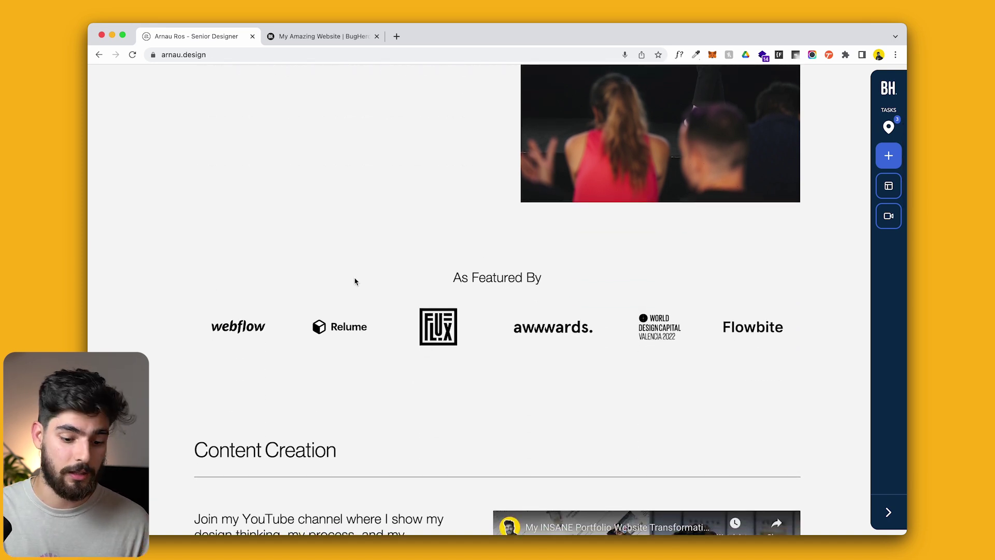
pyautogui.scroll(2, 569, 333)
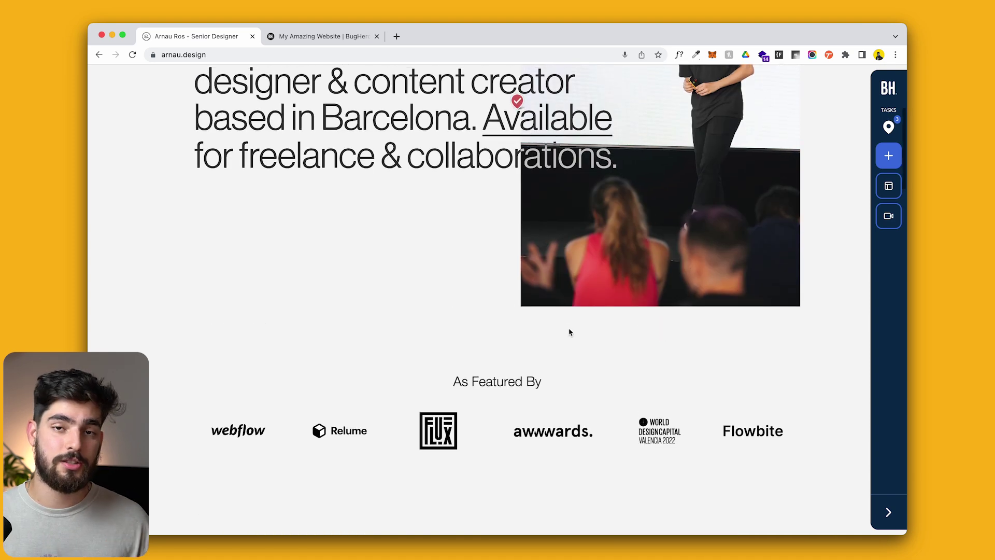
pyautogui.scroll(-1, 568, 333)
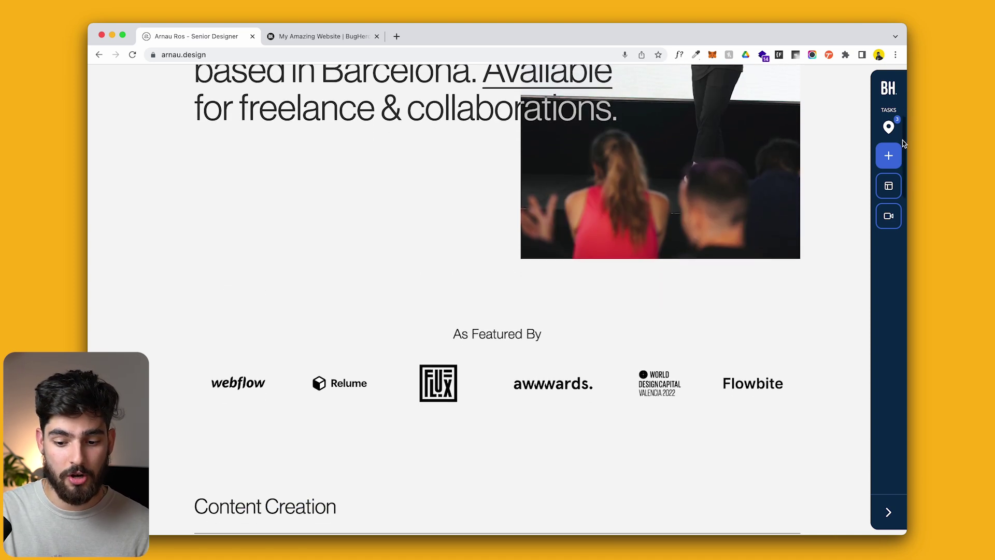
# Pin a task reading 'make this a bit smaller' on the As Featured By logos.
pyautogui.click(889, 155)
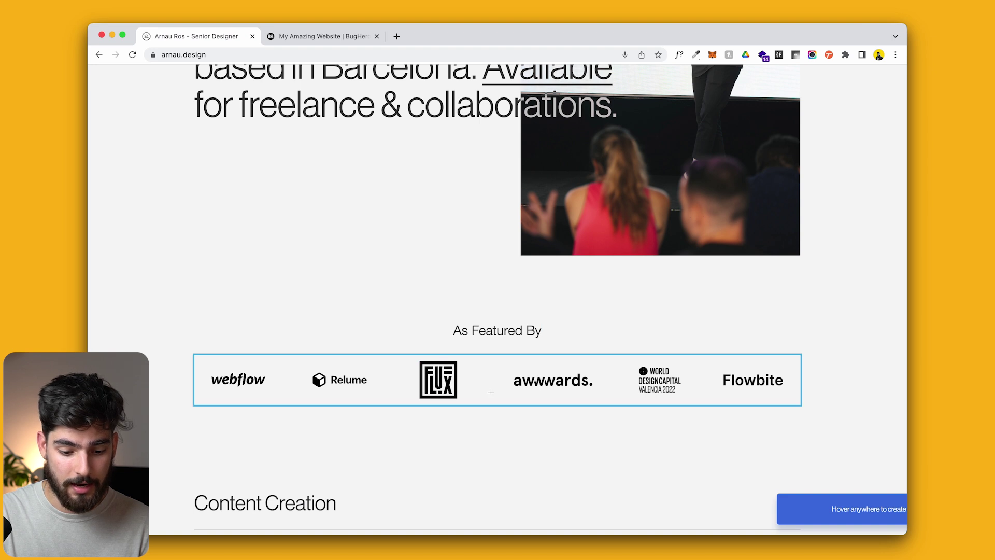
pyautogui.click(616, 329)
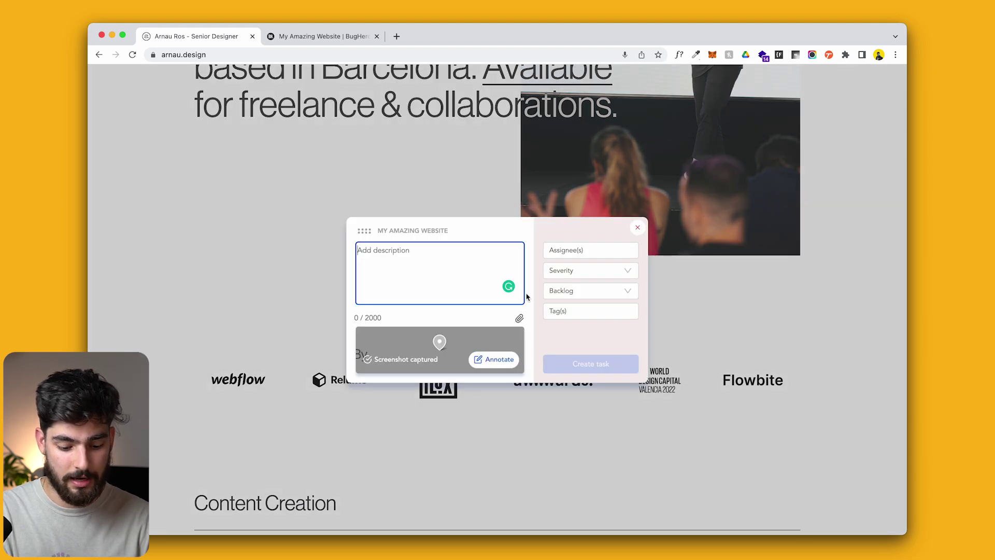
pyautogui.write('make this a bit smaller')
pyautogui.click(587, 364)
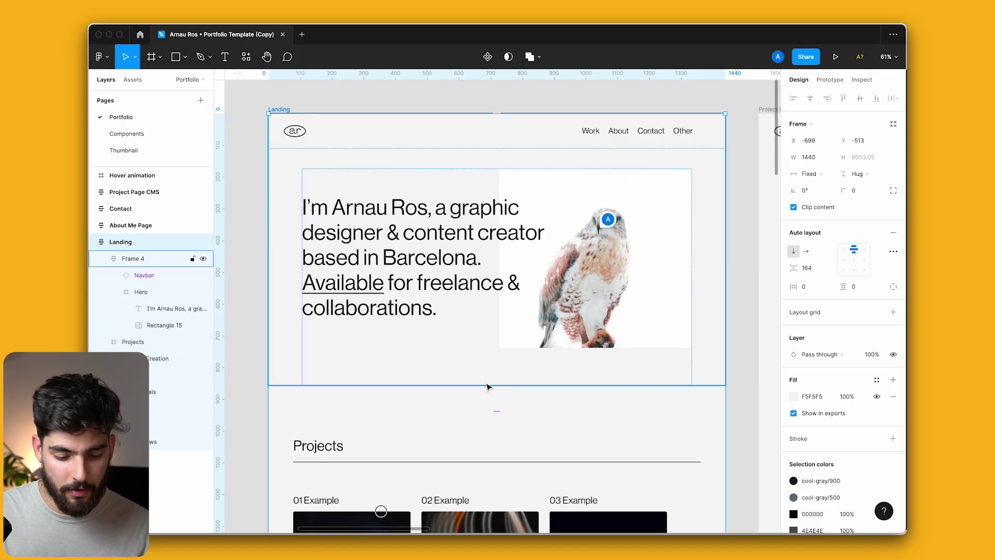
pyautogui.scroll(-8, 488, 384)
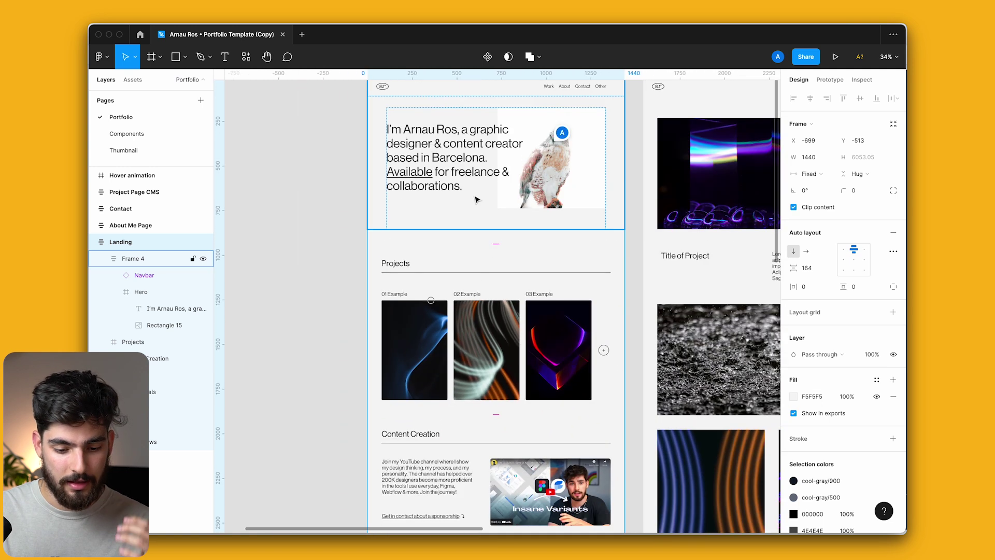
# Zoom out and back in on the Landing frame to view the whole design.
pyautogui.scroll(-3, 478, 199)
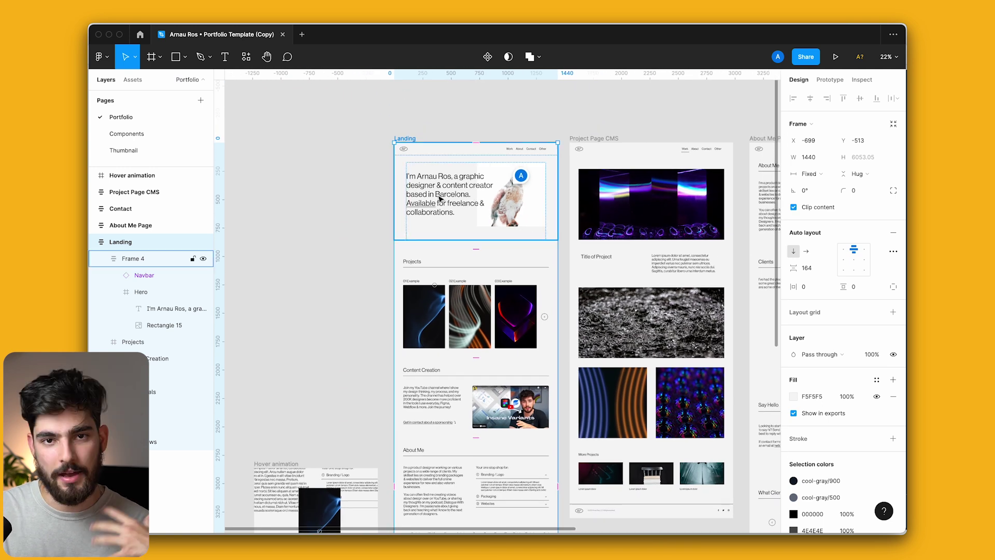
pyautogui.scroll(4, 460, 240)
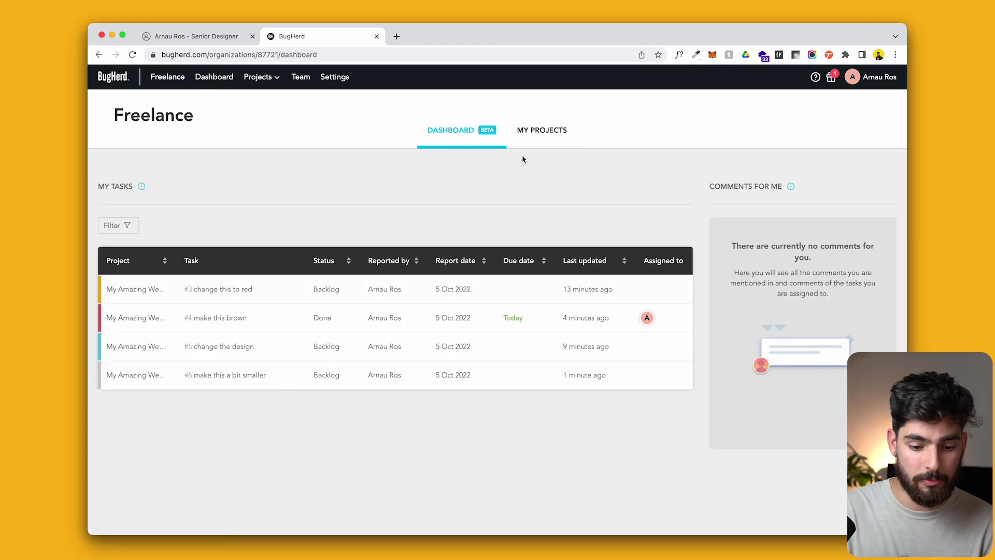
# Filter the dashboard task list by Status Done so only '#4 make this brown' remains.
pyautogui.click(545, 130)
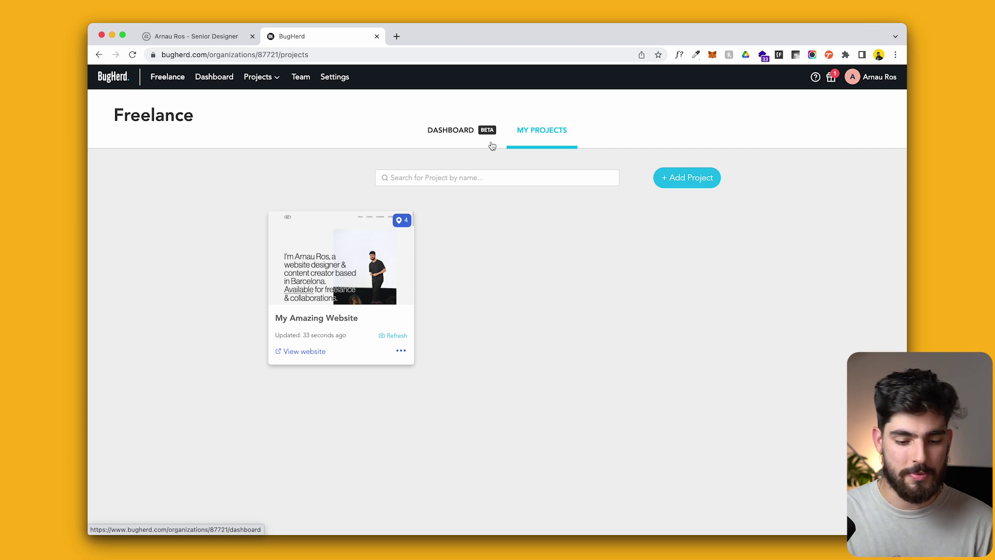
pyautogui.click(454, 137)
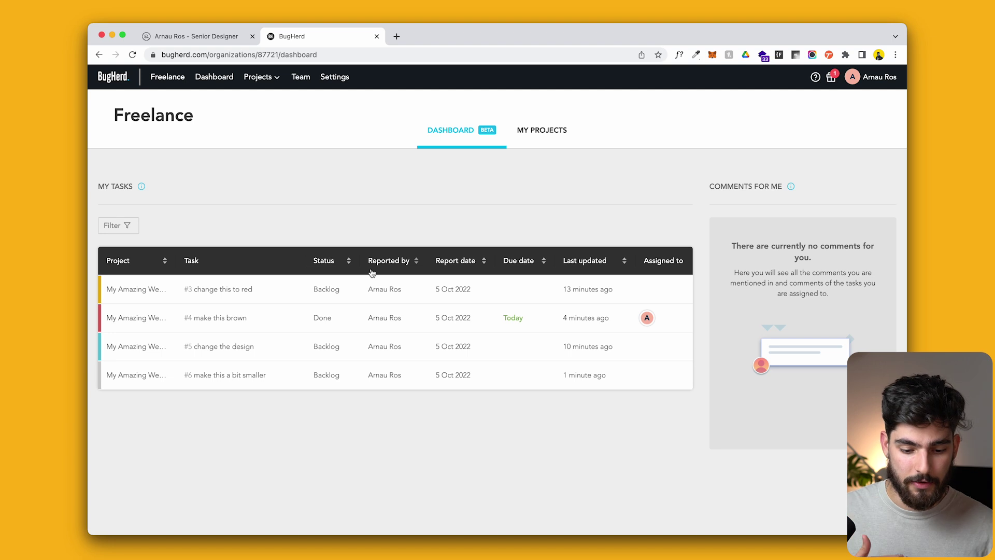
pyautogui.click(115, 225)
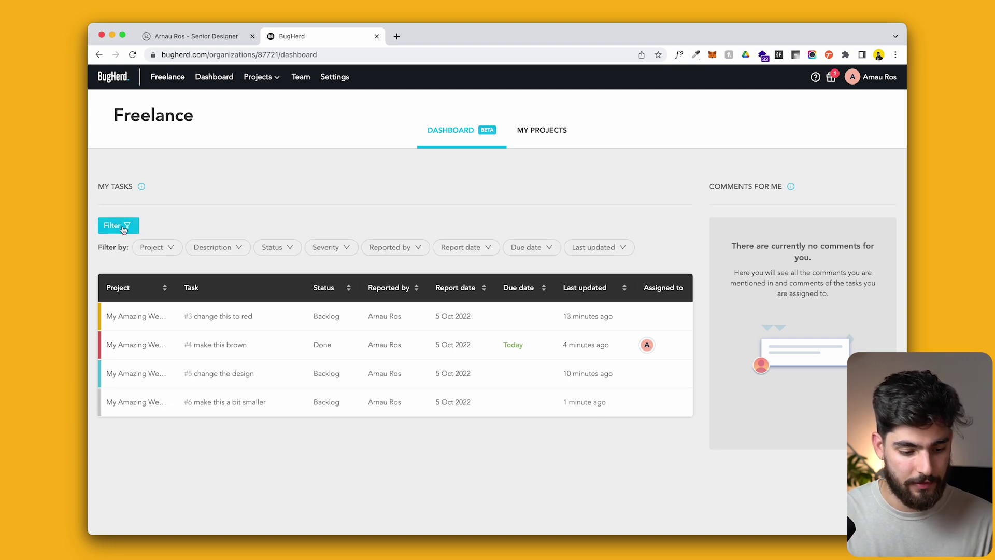
pyautogui.click(214, 247)
pyautogui.click(273, 249)
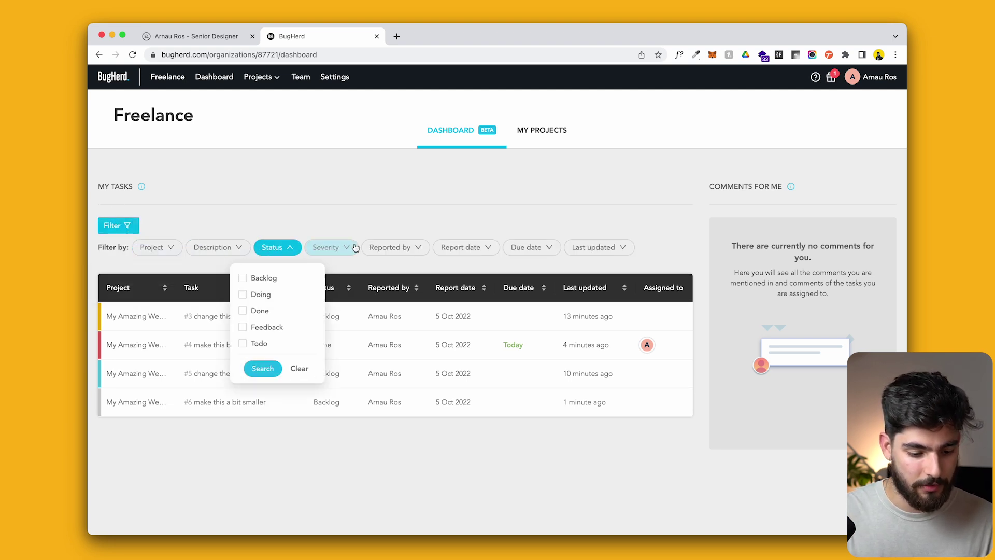
pyautogui.click(263, 369)
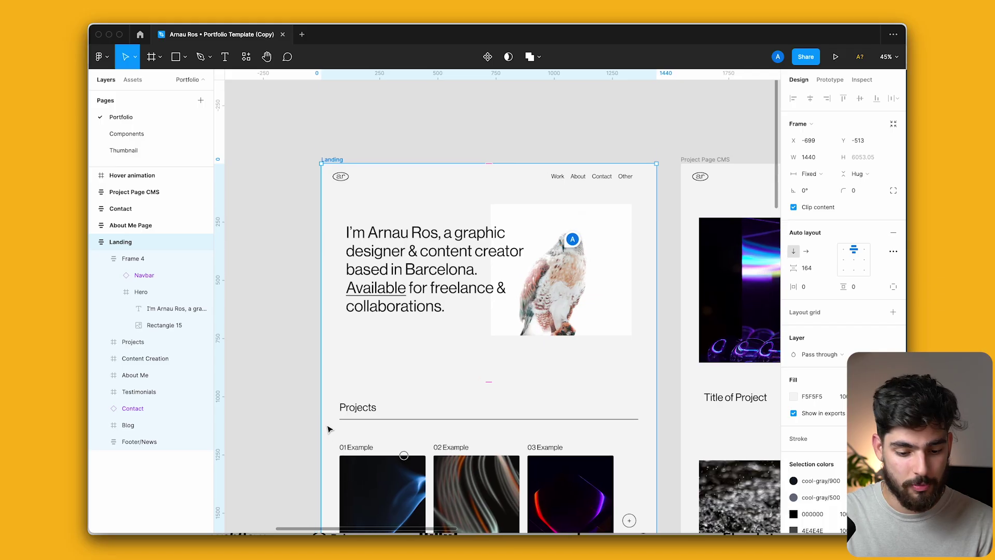
# Place a 'change this' text note to the left of the Landing frame in Figma.
pyautogui.click(297, 243)
pyautogui.press('t')
pyautogui.click(280, 239)
pyautogui.write('change this')
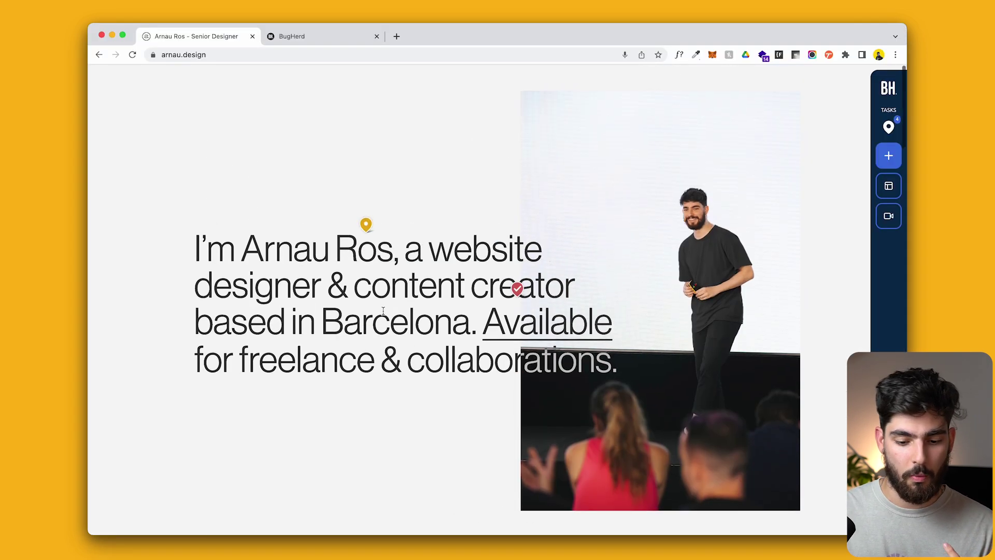
pyautogui.scroll(2, 383, 311)
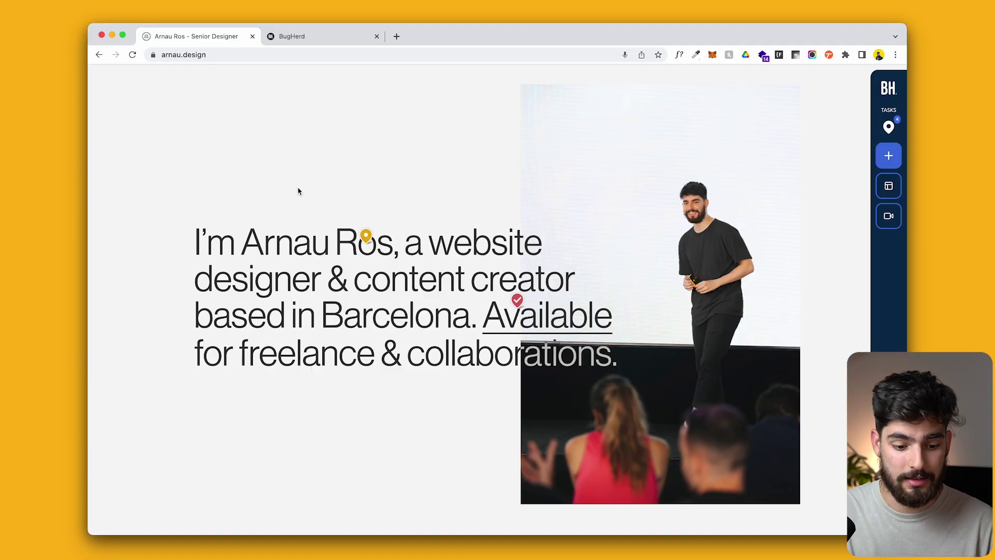
# Scroll the arnau.design page and begin tagging an element for a new feedback task.
pyautogui.scroll(-3, 298, 191)
pyautogui.click(888, 155)
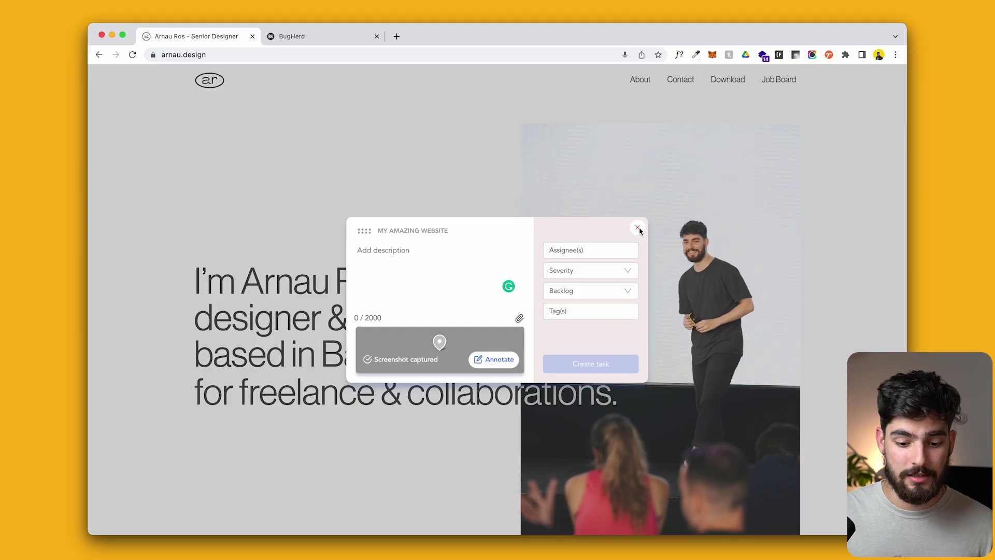
# Dismiss the unfinished new-task dialog and return to the arnau.design page unchanged.
pyautogui.click(638, 228)
pyautogui.scroll(-5, 333, 357)
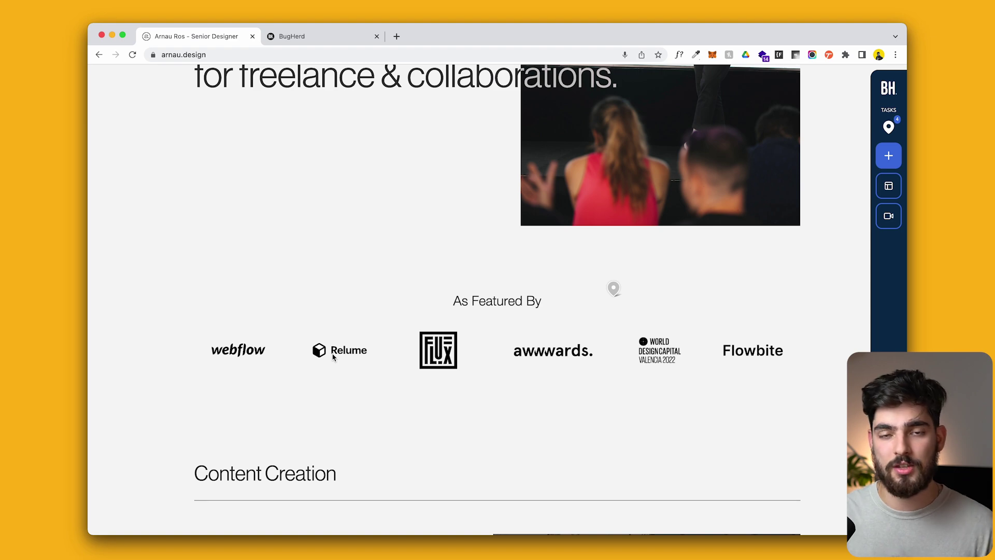
pyautogui.scroll(6, 333, 357)
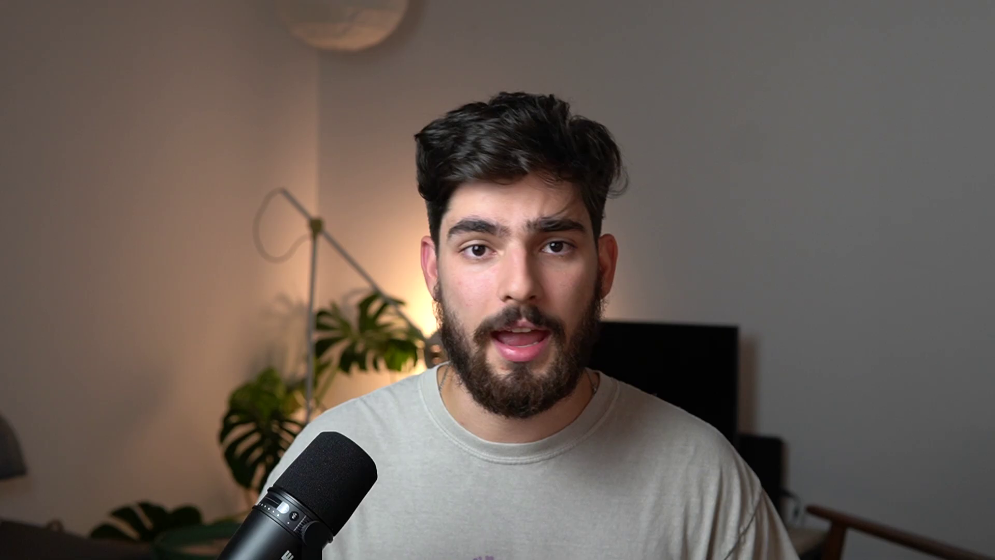